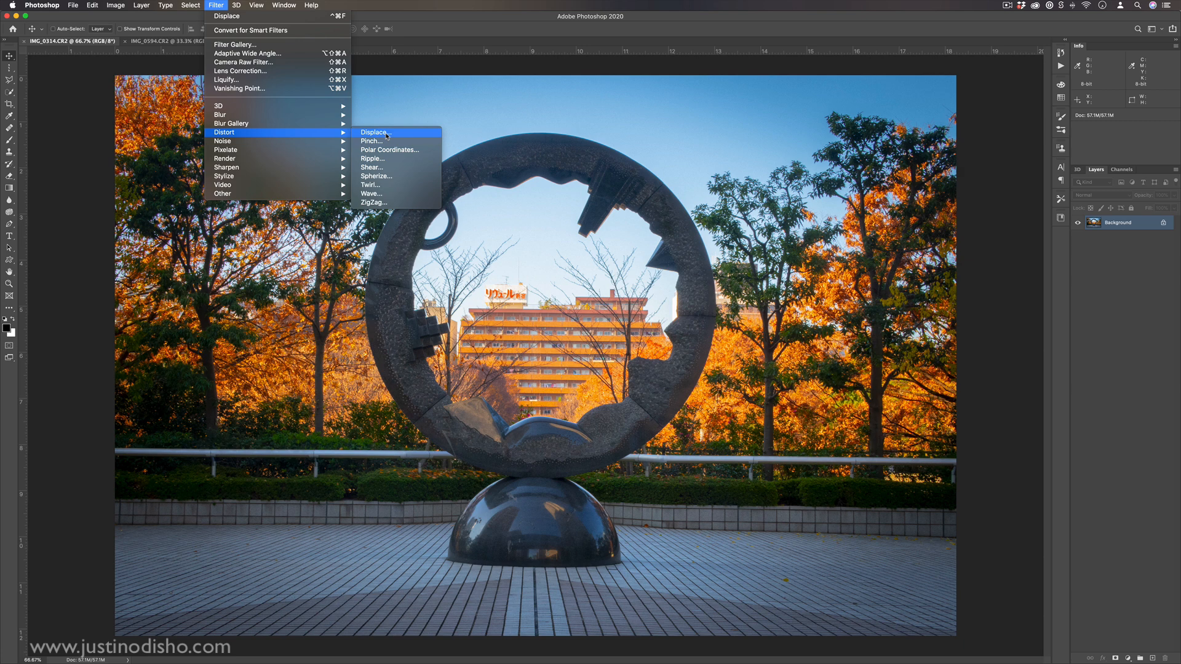
- Try displacing the sculpture photo with the displace.psd map at 100 horizontal and vertical scale, stretched to fit with repeated edge pixels
left_click(387, 135)
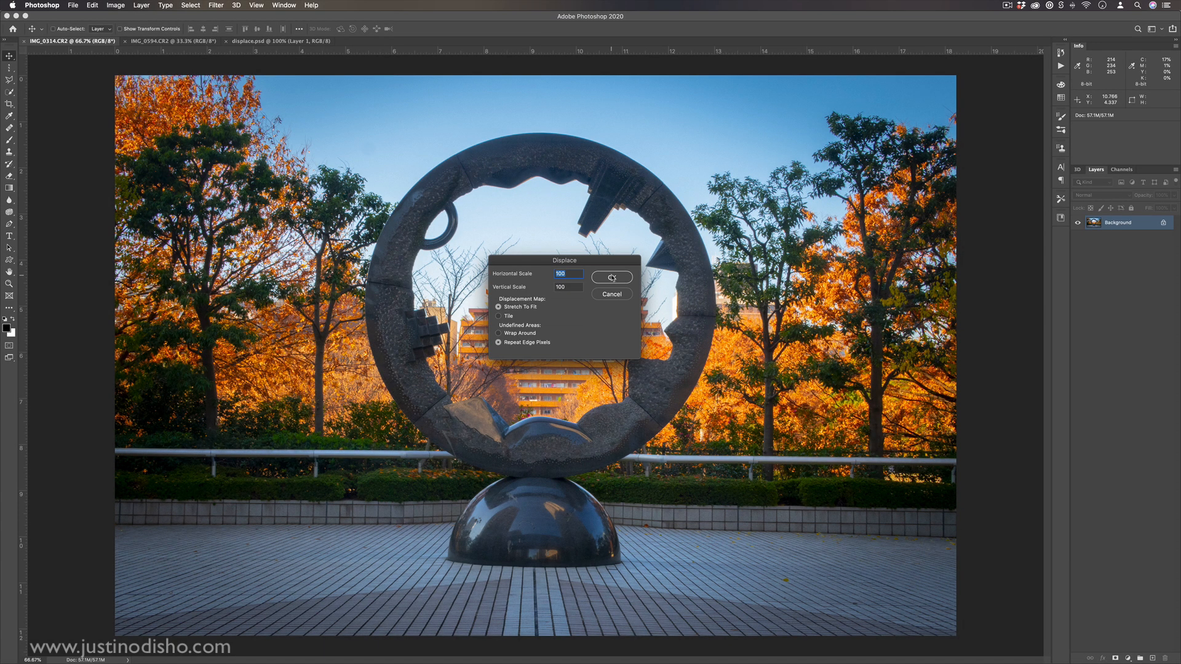
left_click(612, 277)
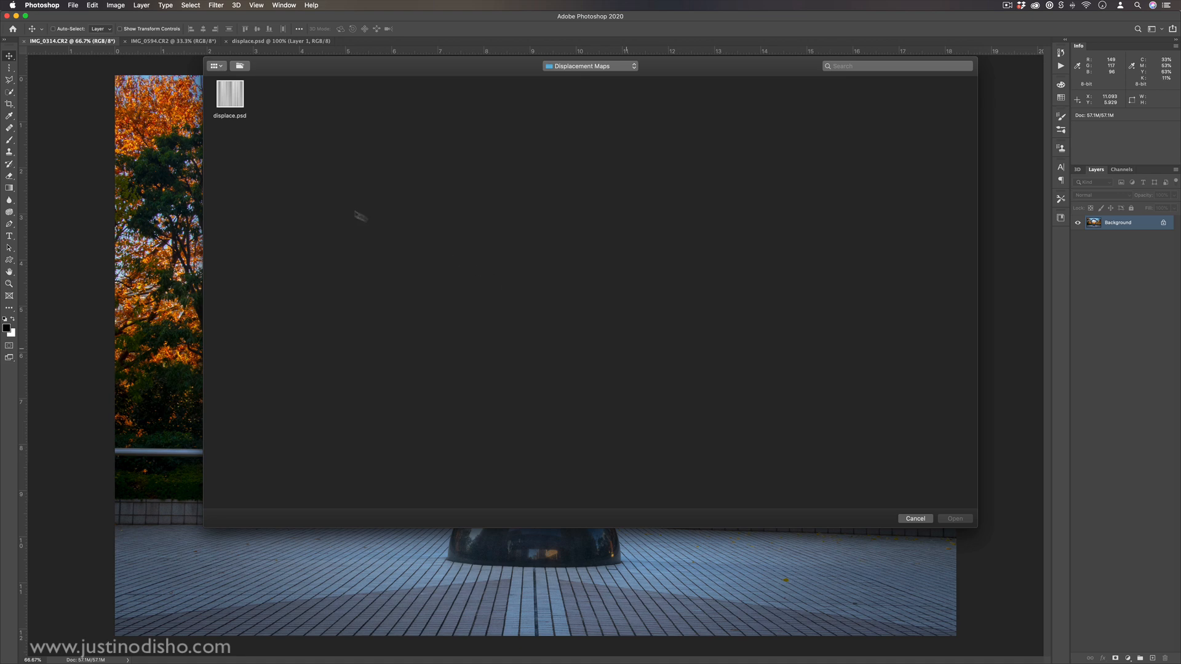
left_click(241, 103)
double_click(240, 103)
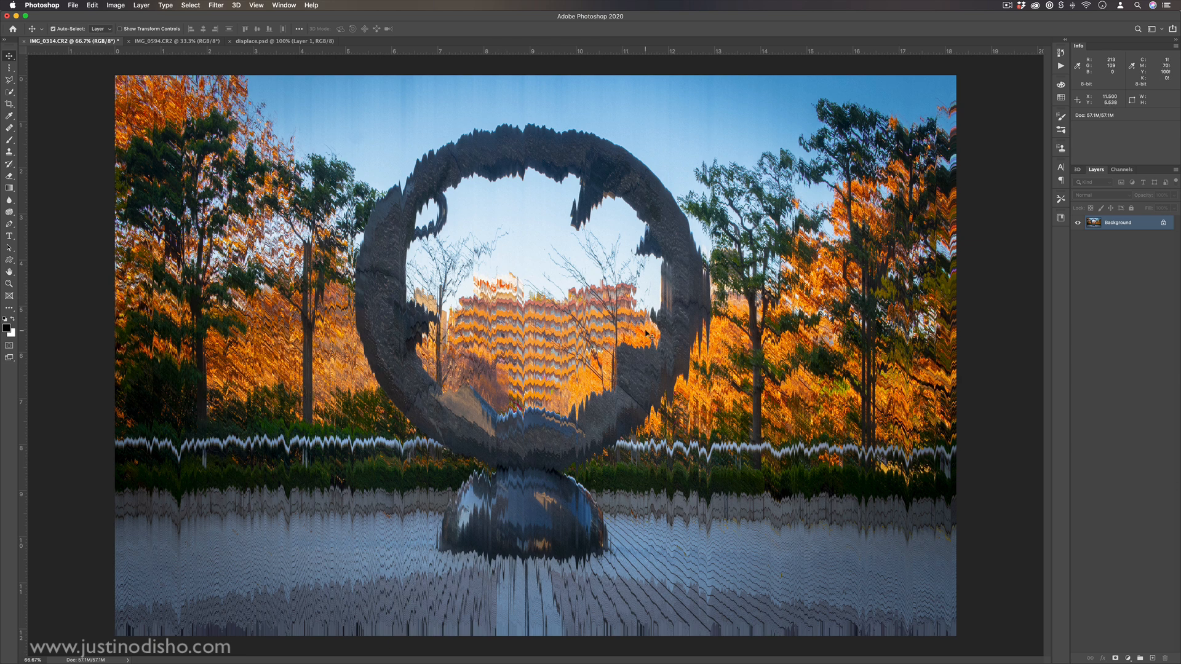
key("super+z")
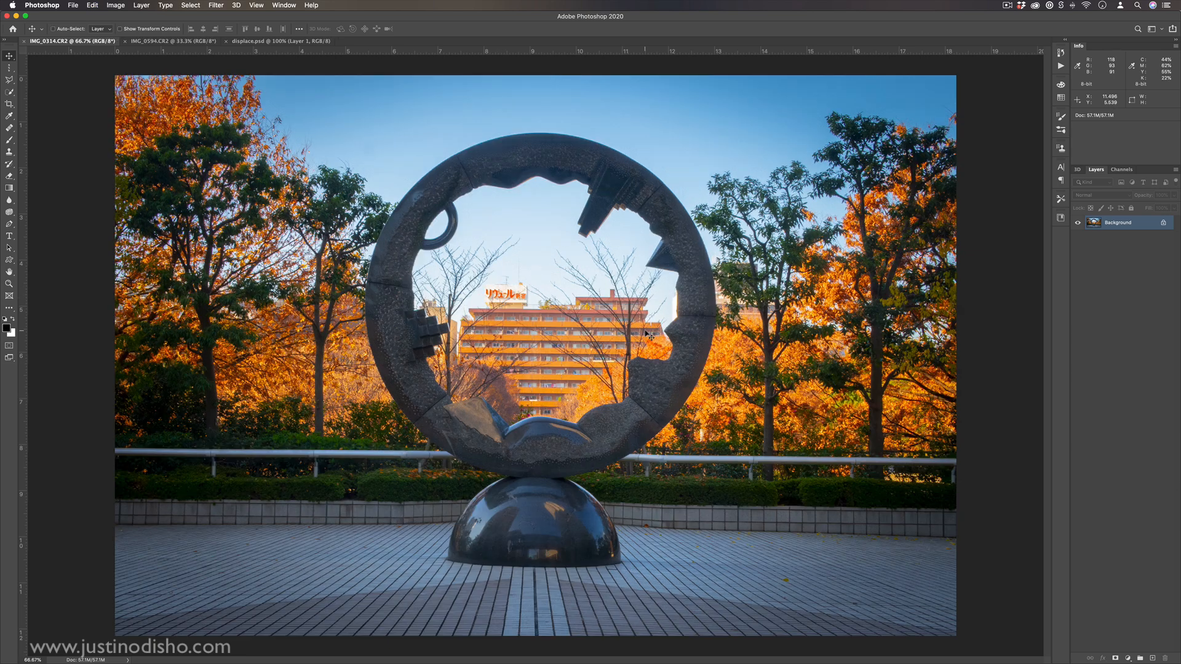
- Replace the stripes on Layer 1 of displace.psd with a rendered Clouds texture
left_click(277, 41)
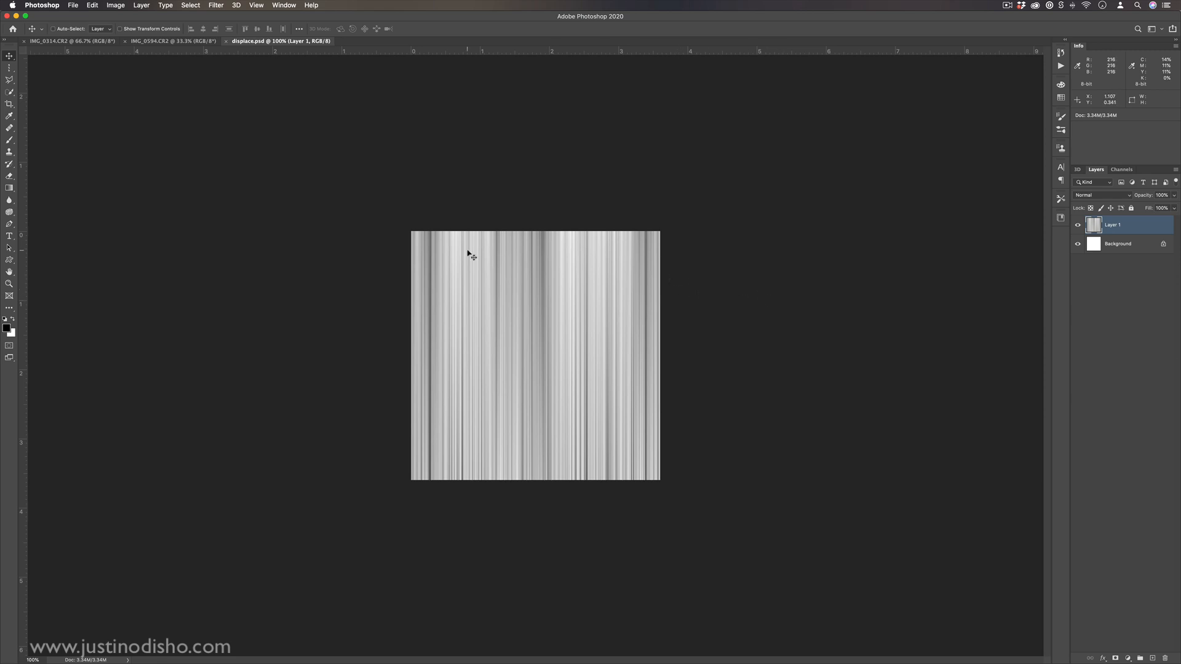
left_click(215, 5)
mouse_move(273, 161)
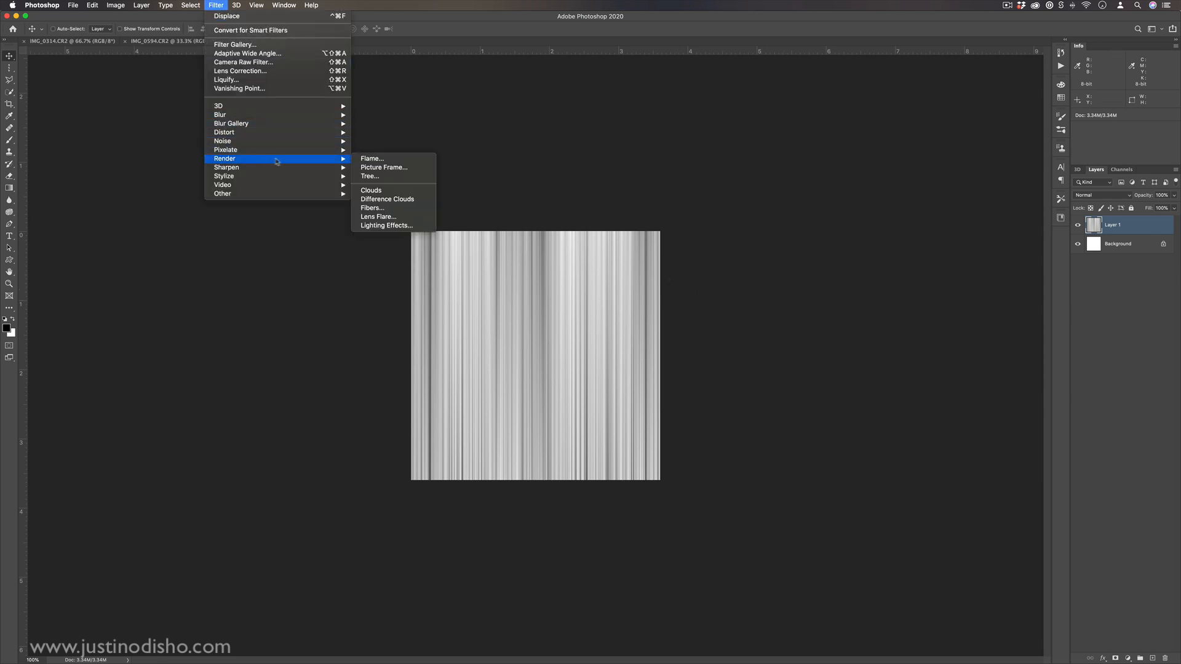
left_click(396, 191)
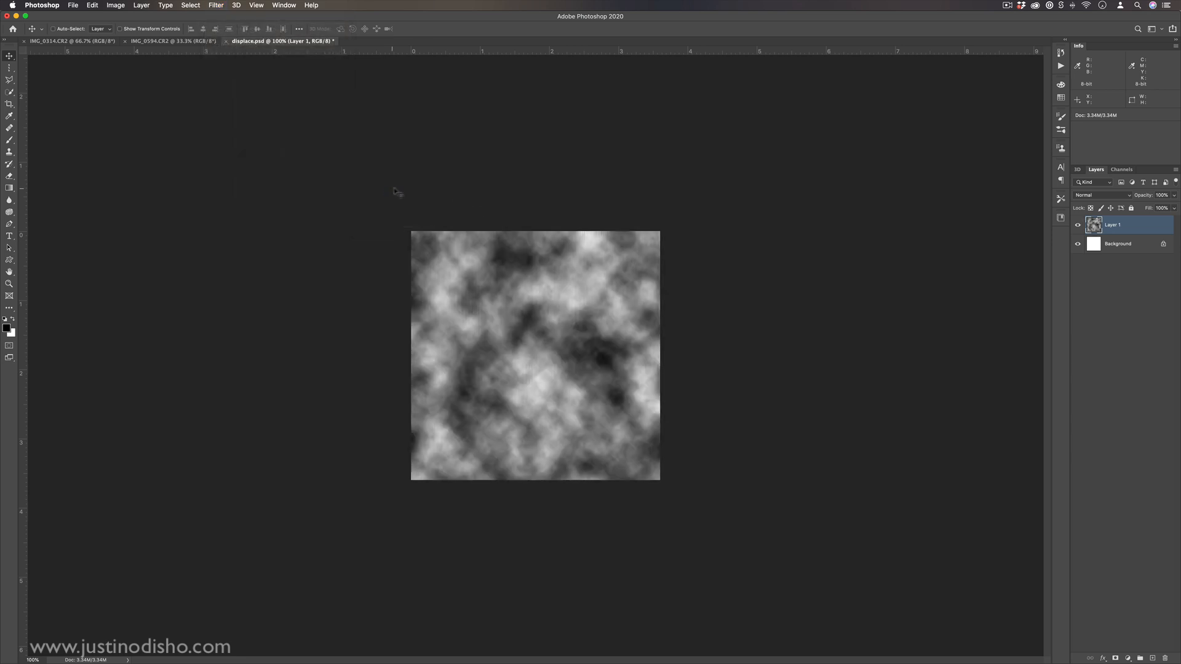
- Distort the clouds with ZigZag at amount 100, 15 ridges and Pond Ripples style, and save the map as displace2.psd
left_click(220, 5)
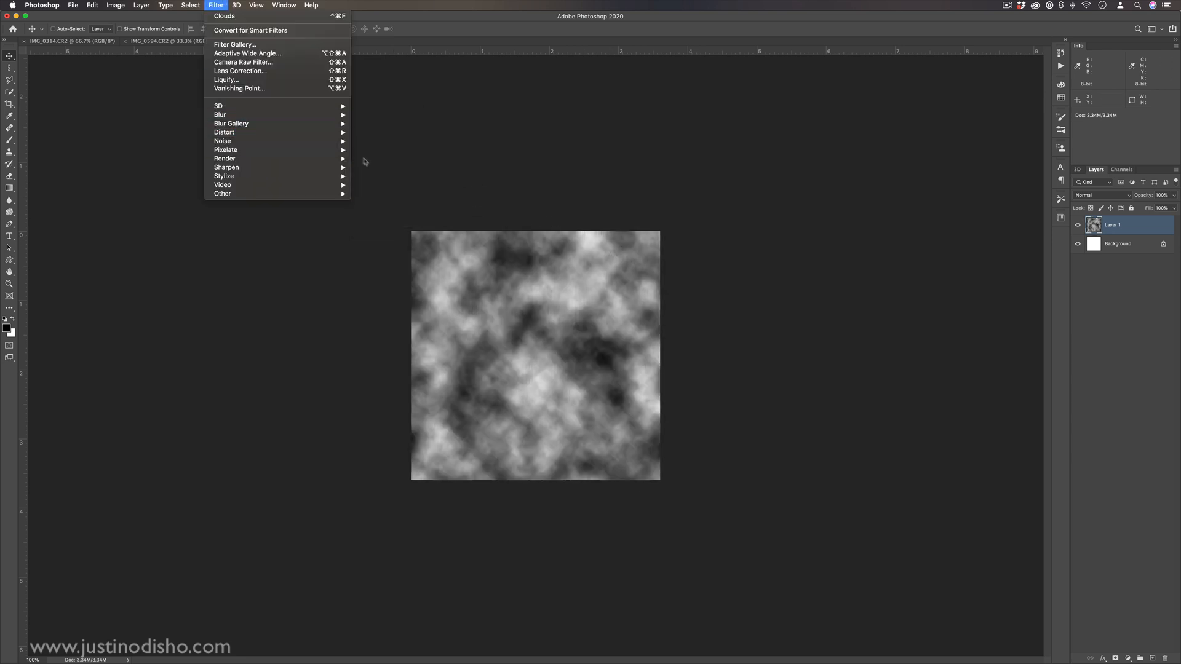
left_click(386, 204)
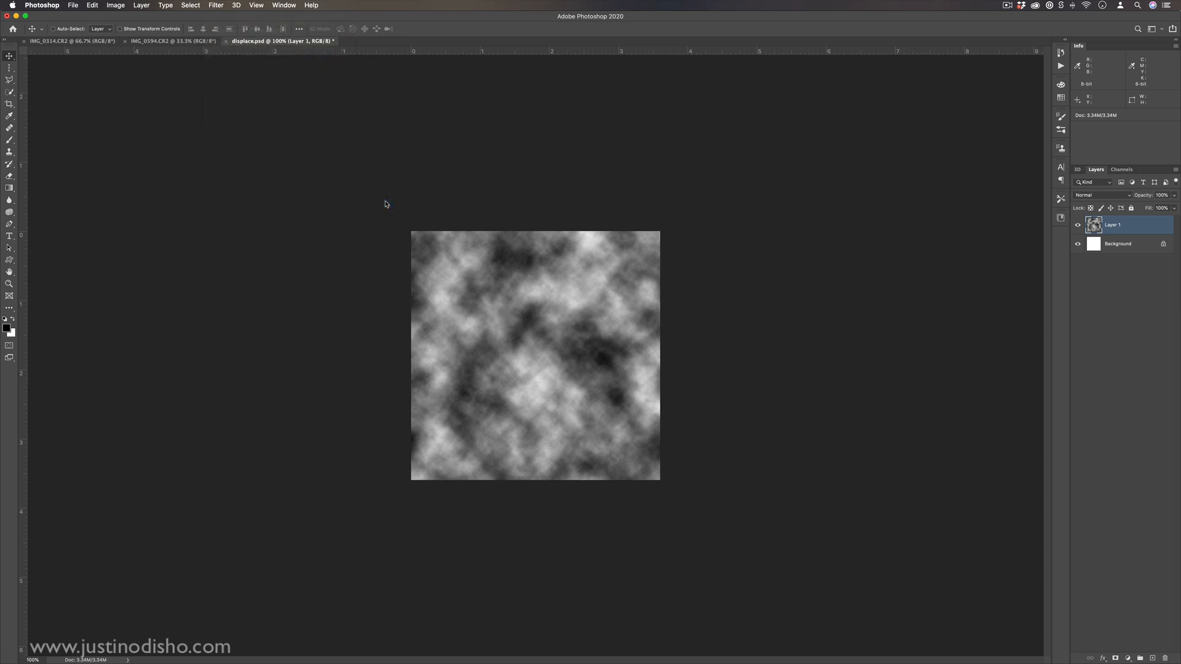
left_click_drag(568, 315, 624, 318)
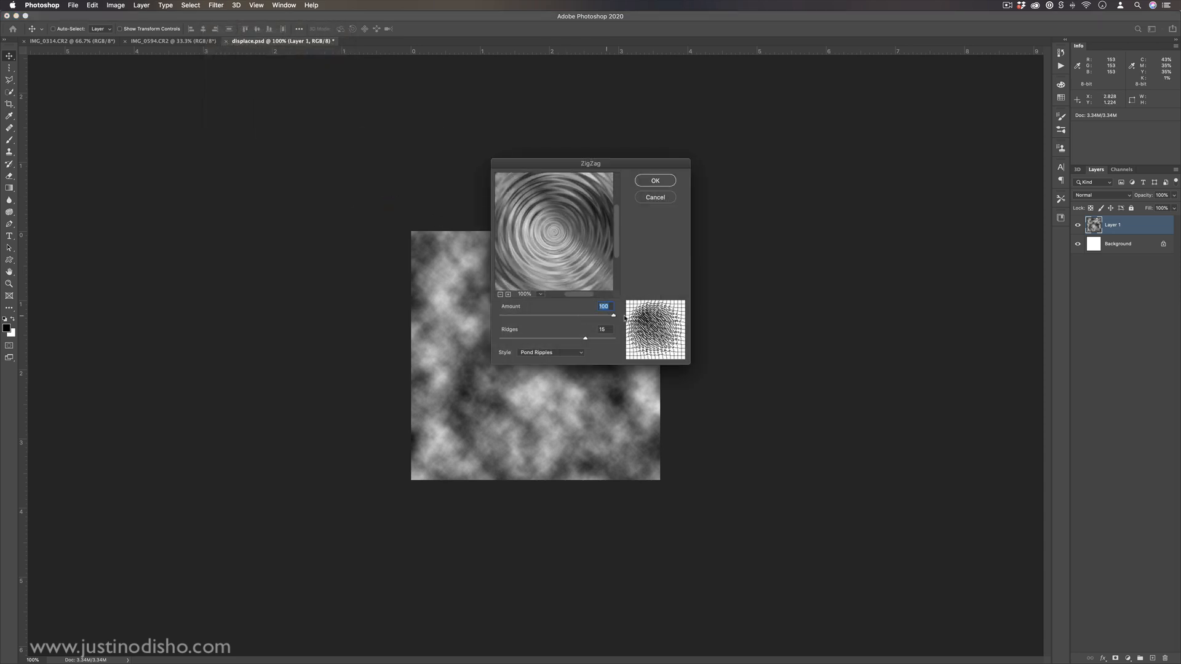
left_click(655, 181)
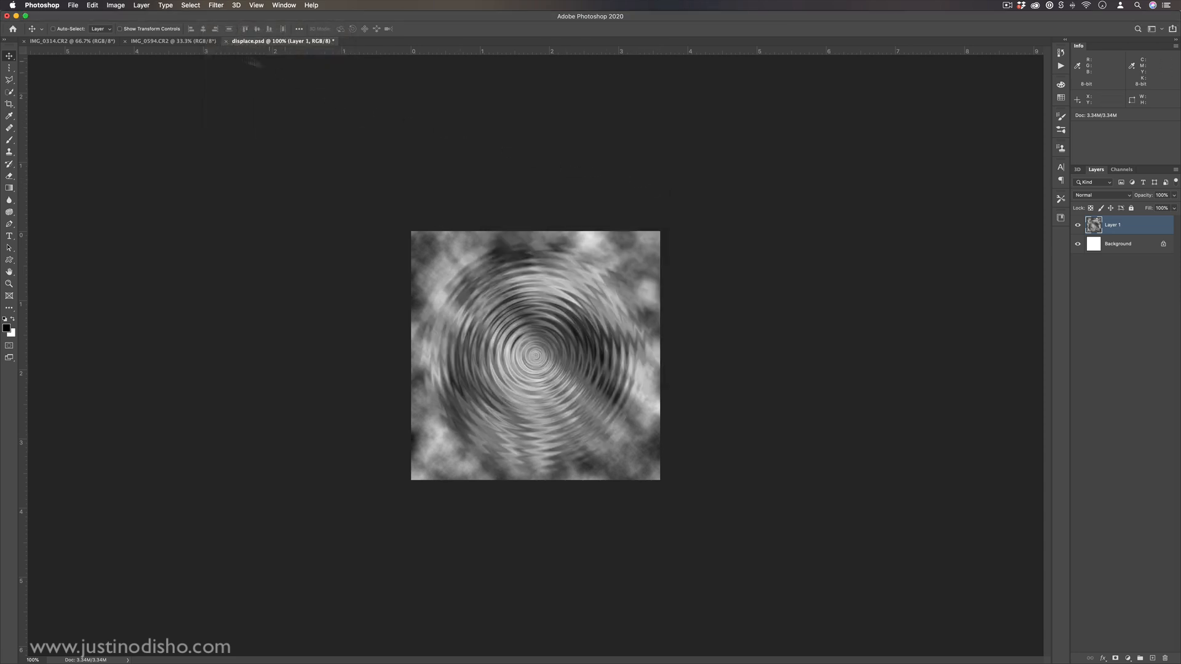
left_click(73, 6)
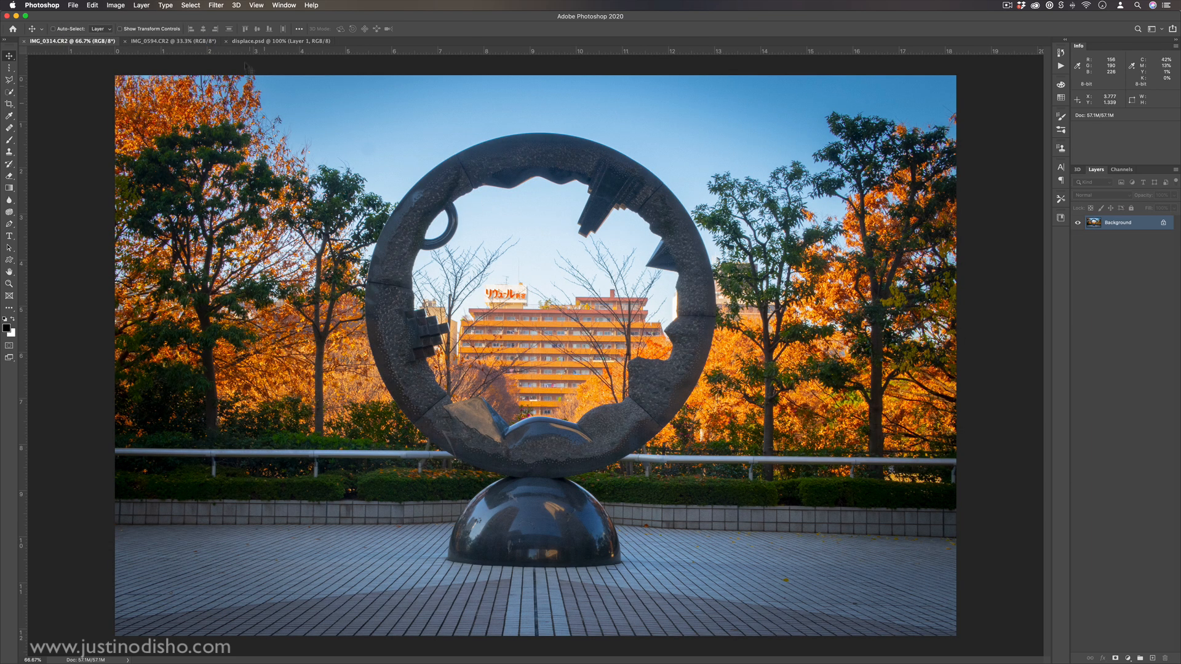
- Try displacing the sculpture photo with the displace2.psd map at 100 horizontal and vertical scale, and compare it with the map
left_click(215, 5)
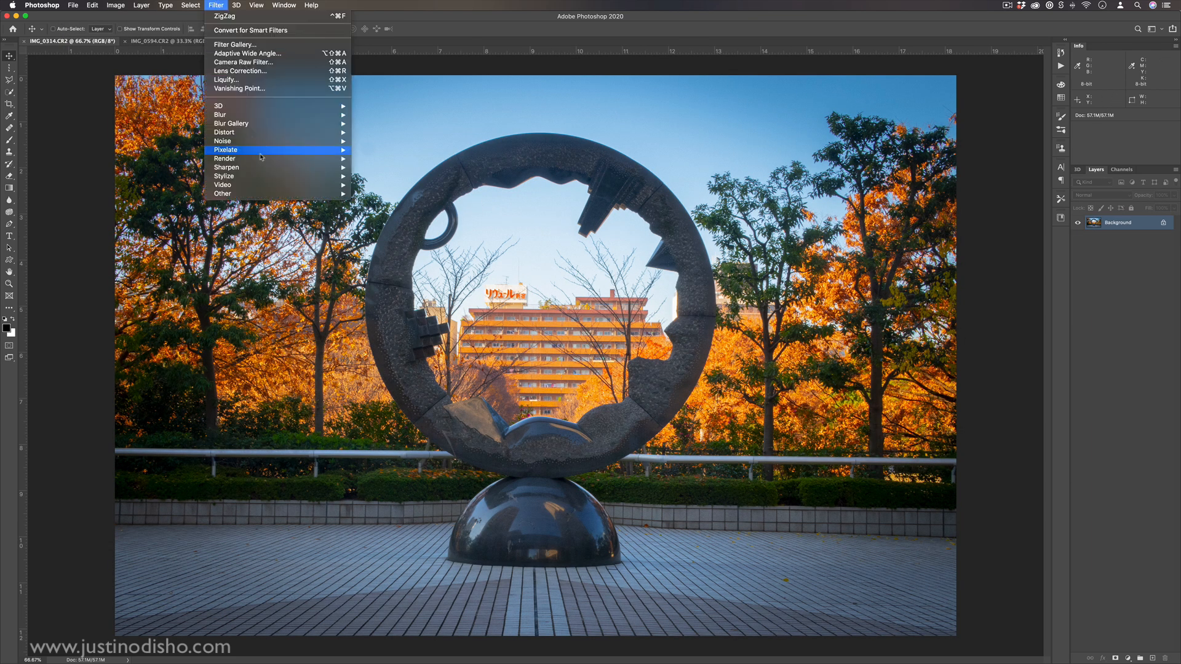
mouse_move(276, 133)
left_click(393, 133)
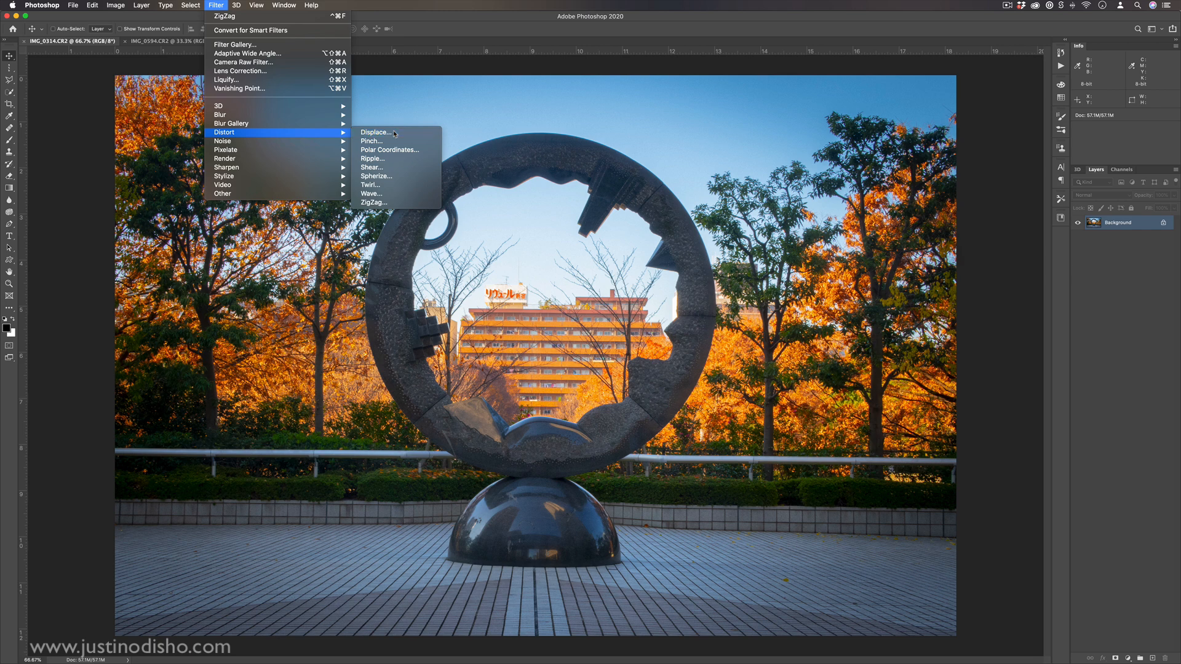
mouse_move(507, 278)
left_mouse_down()
mouse_move(529, 276)
mouse_move(506, 277)
left_mouse_up()
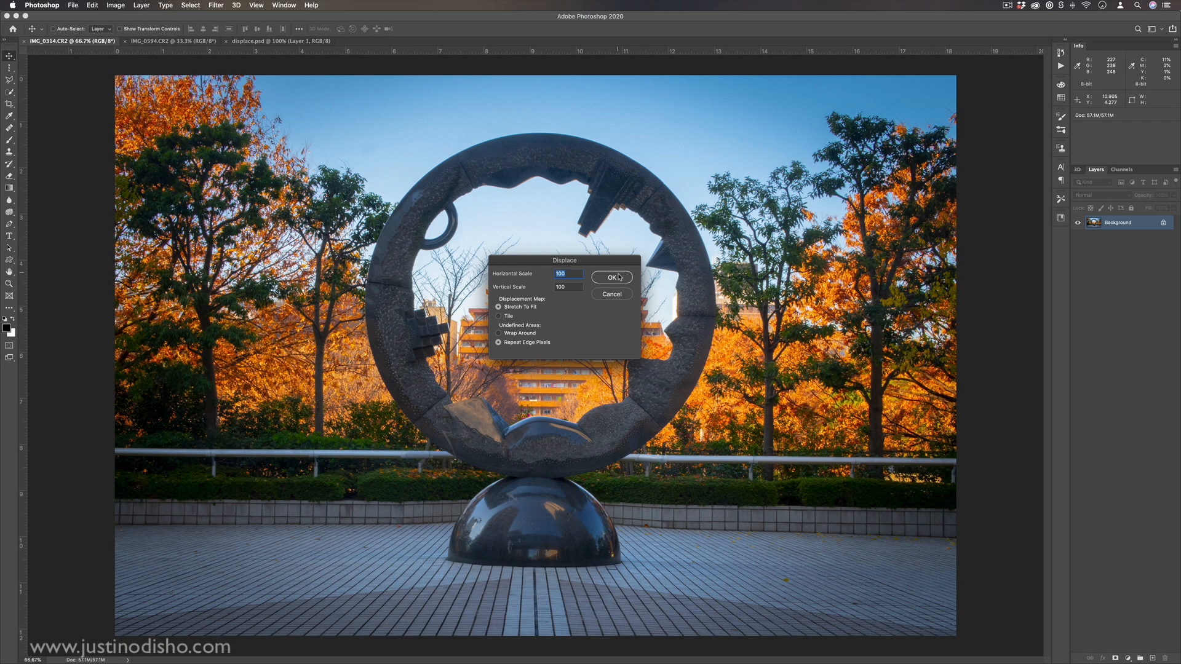
left_click(623, 278)
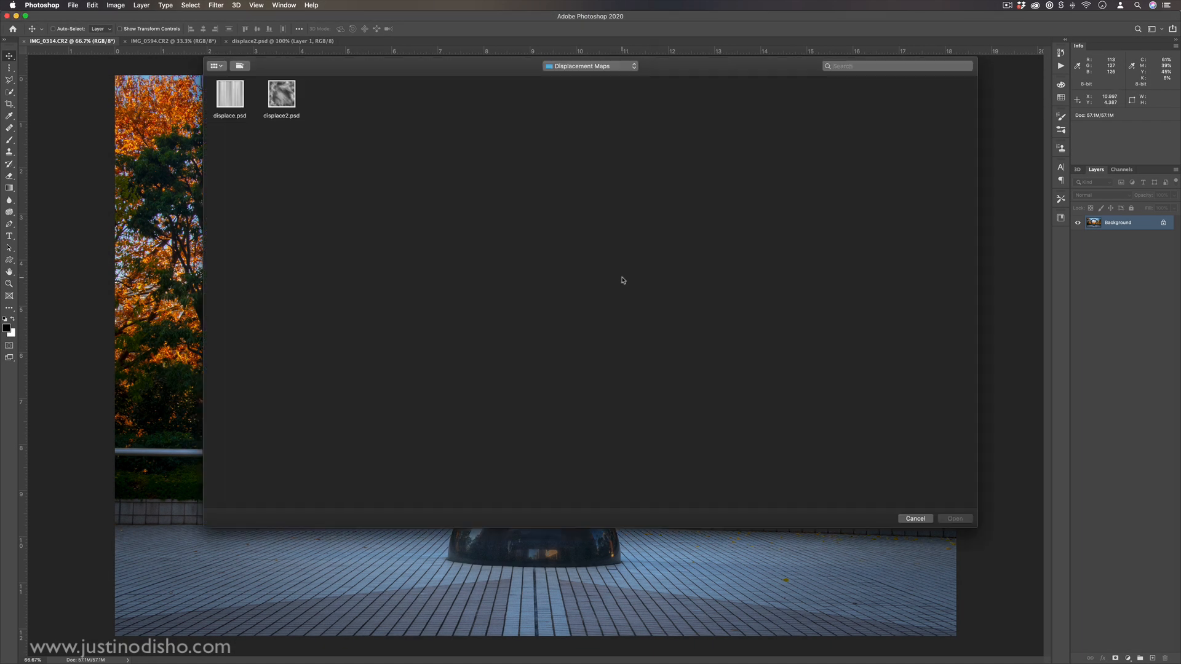
left_click(281, 98)
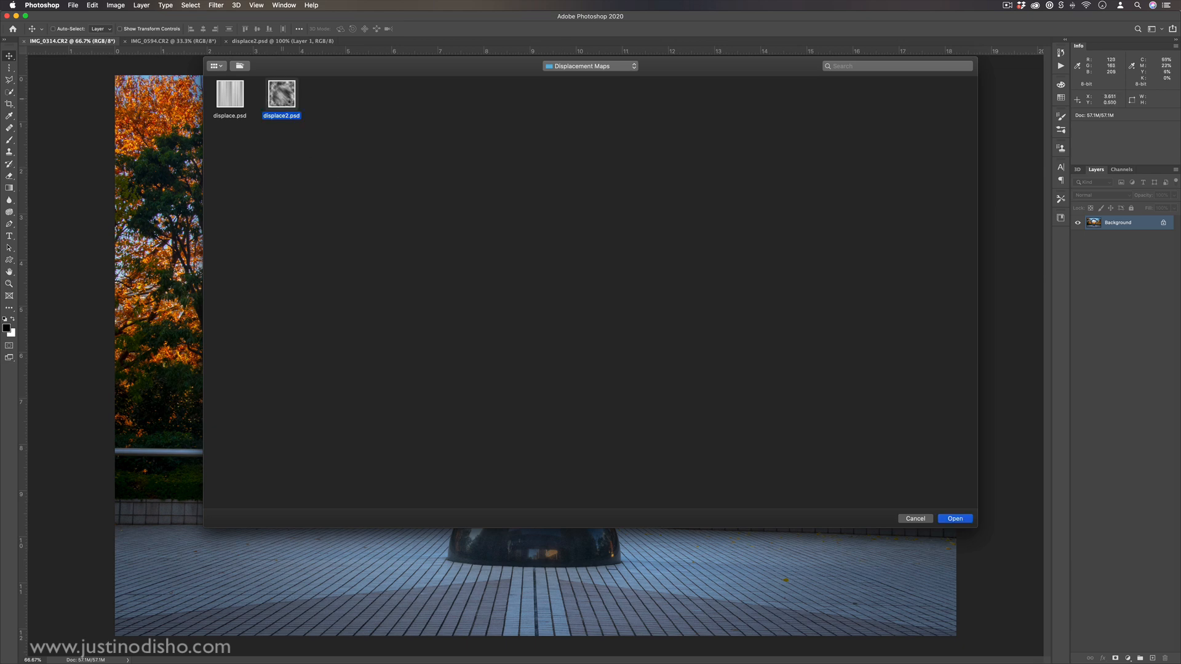
double_click(290, 100)
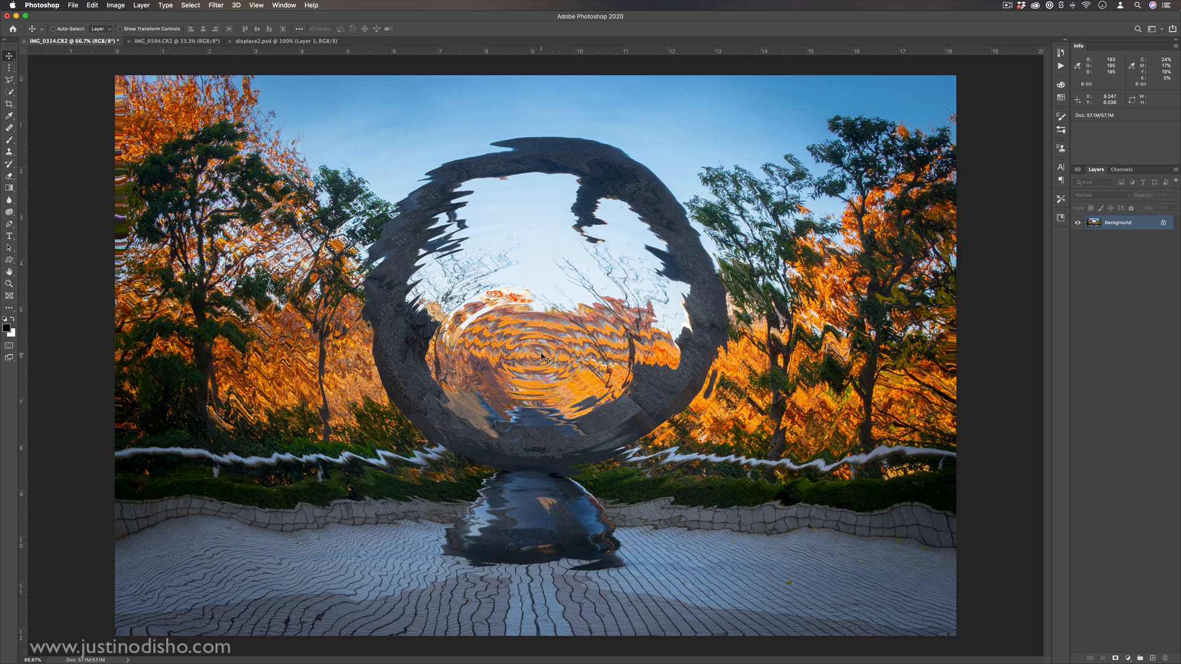
left_click(284, 42)
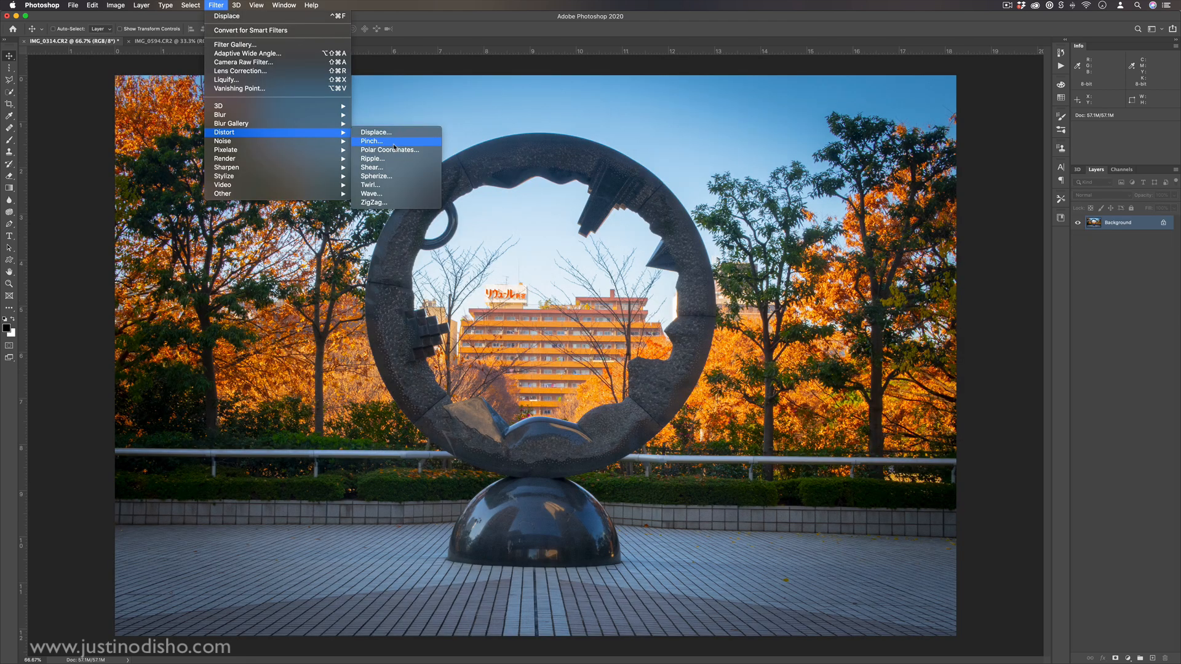
- Try the Pinch filter on the sculpture photo, previewing the whole image at -100% and applying an amount of 100%
left_click(394, 141)
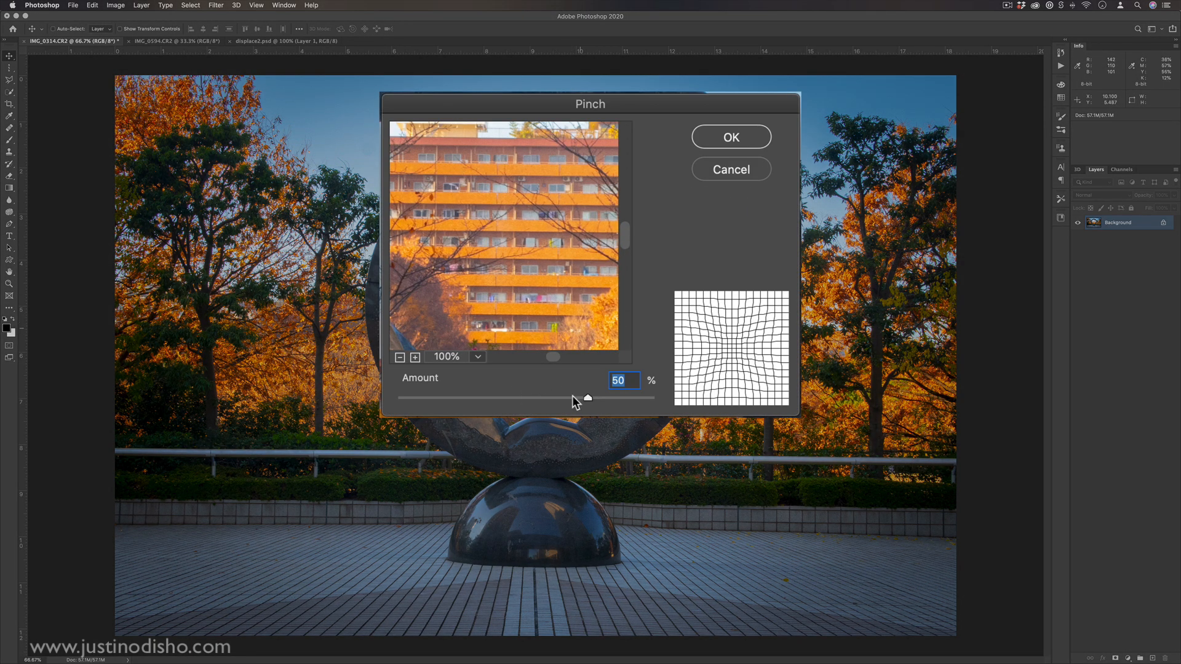
left_click_drag(588, 397, 423, 397)
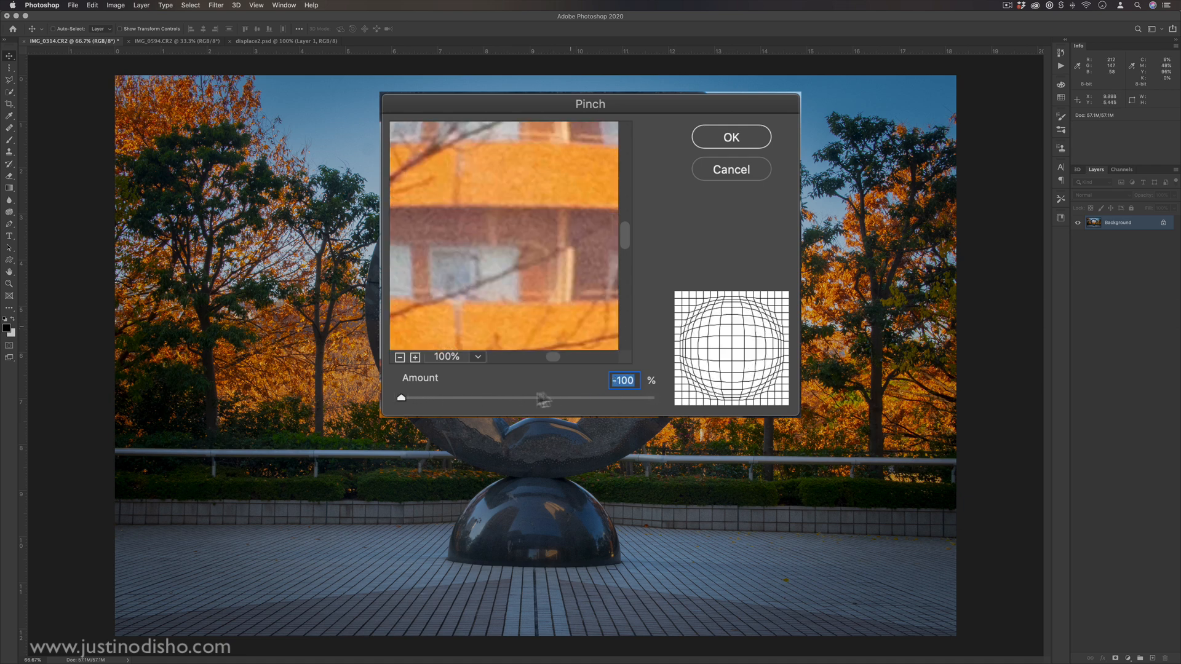
left_click(399, 357)
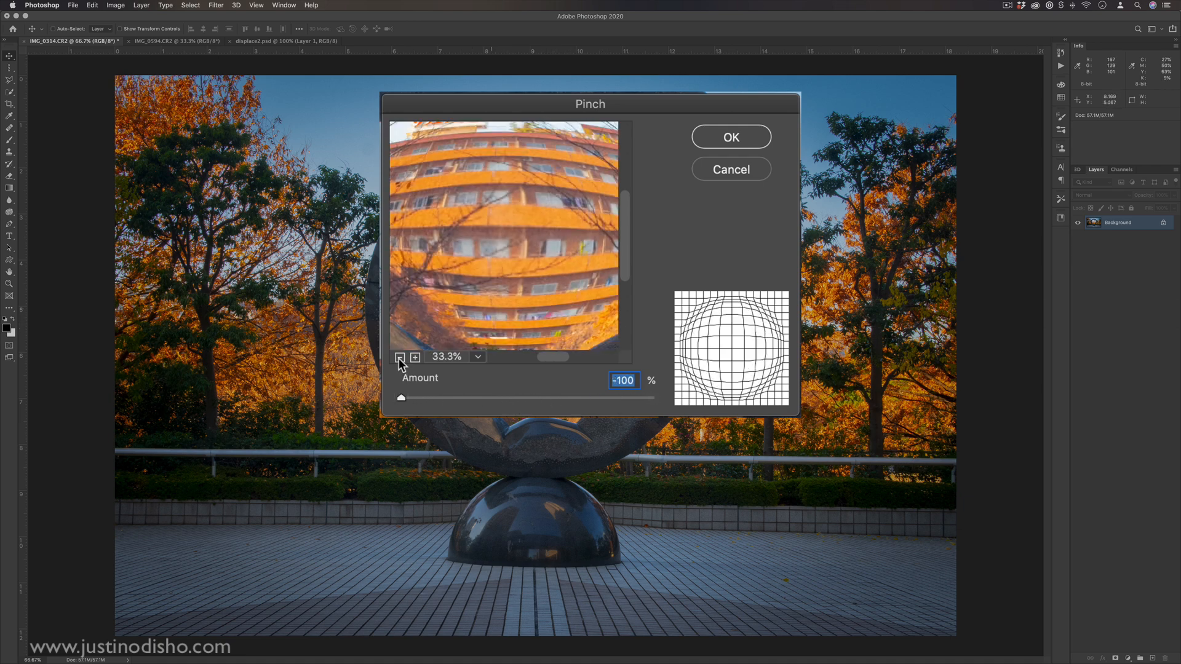
left_click(399, 358)
left_click(399, 358)
left_click(415, 357)
left_click_drag(434, 400, 401, 399)
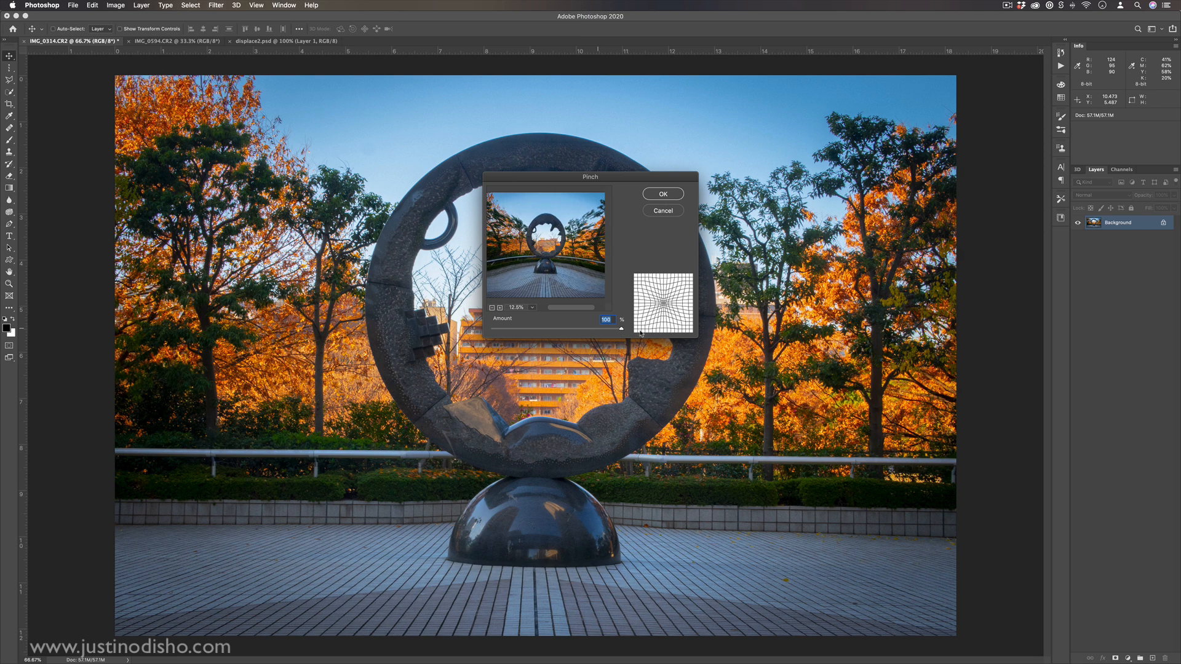
left_click(657, 194)
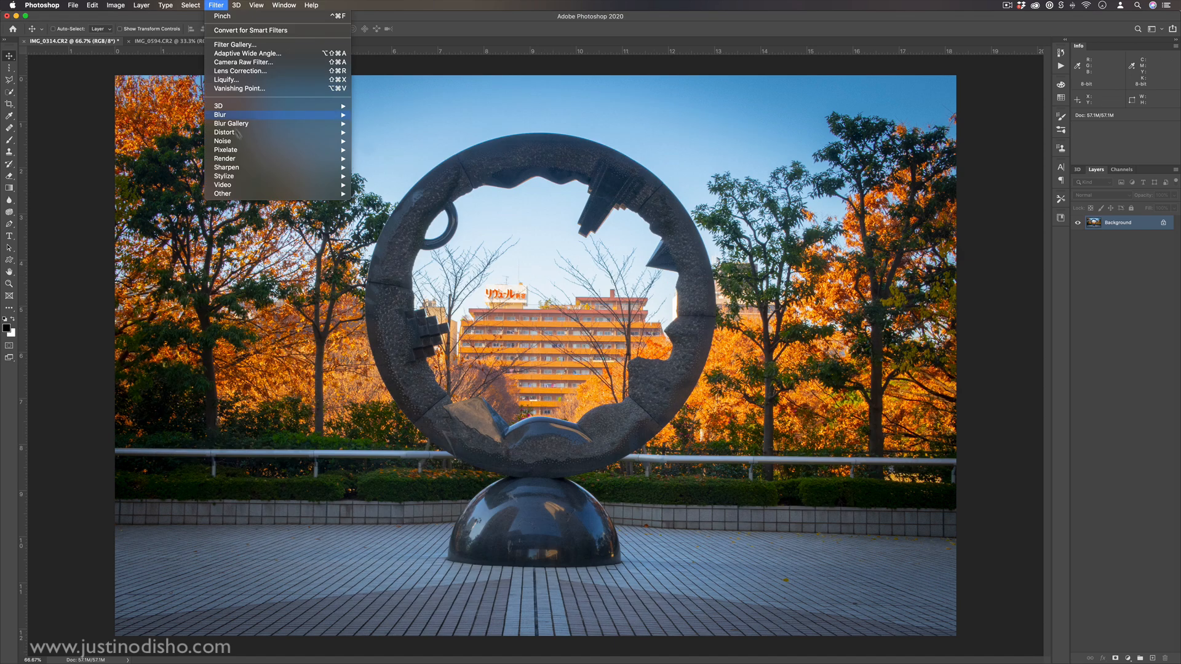
- Apply the Polar Coordinates filter to the sculpture photo with the Rectangular to Polar option
mouse_move(258, 132)
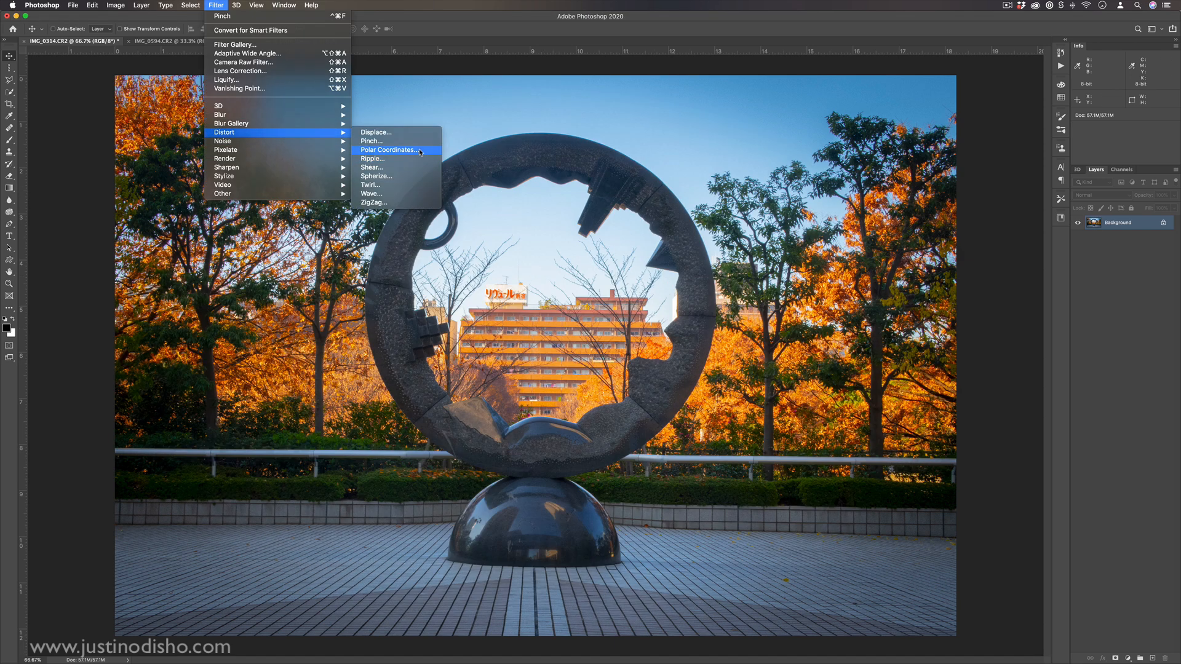
left_click(393, 150)
left_click(507, 307)
left_click(507, 307)
left_click(507, 307)
left_click(506, 307)
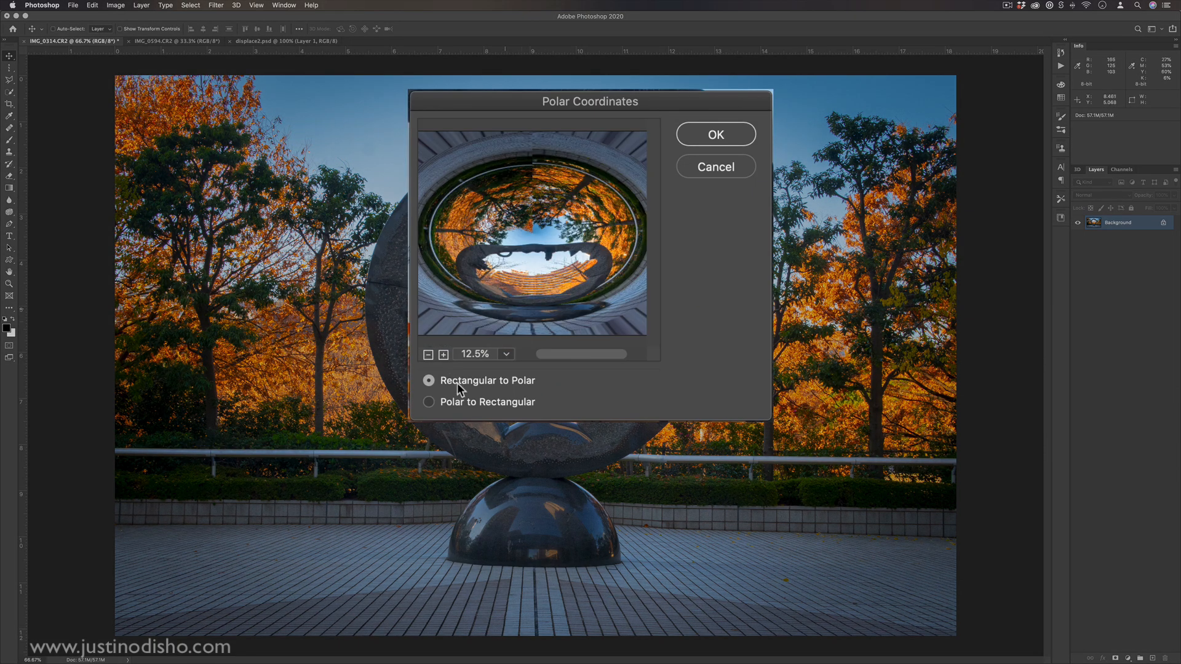
left_click(427, 355)
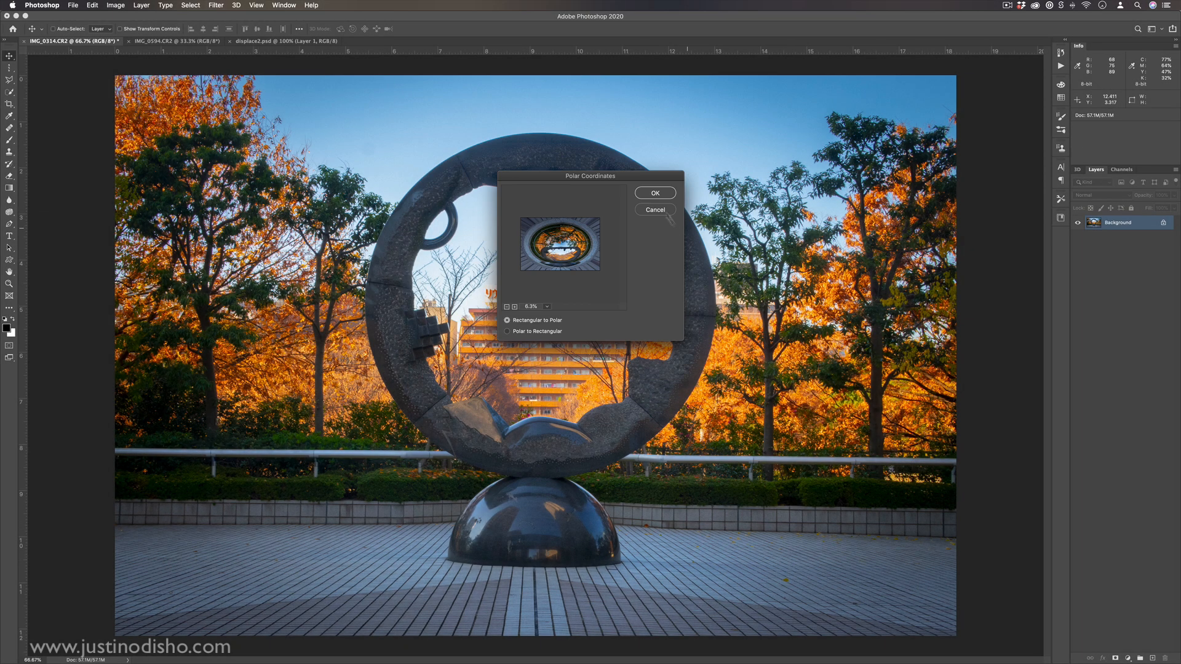
left_click(655, 193)
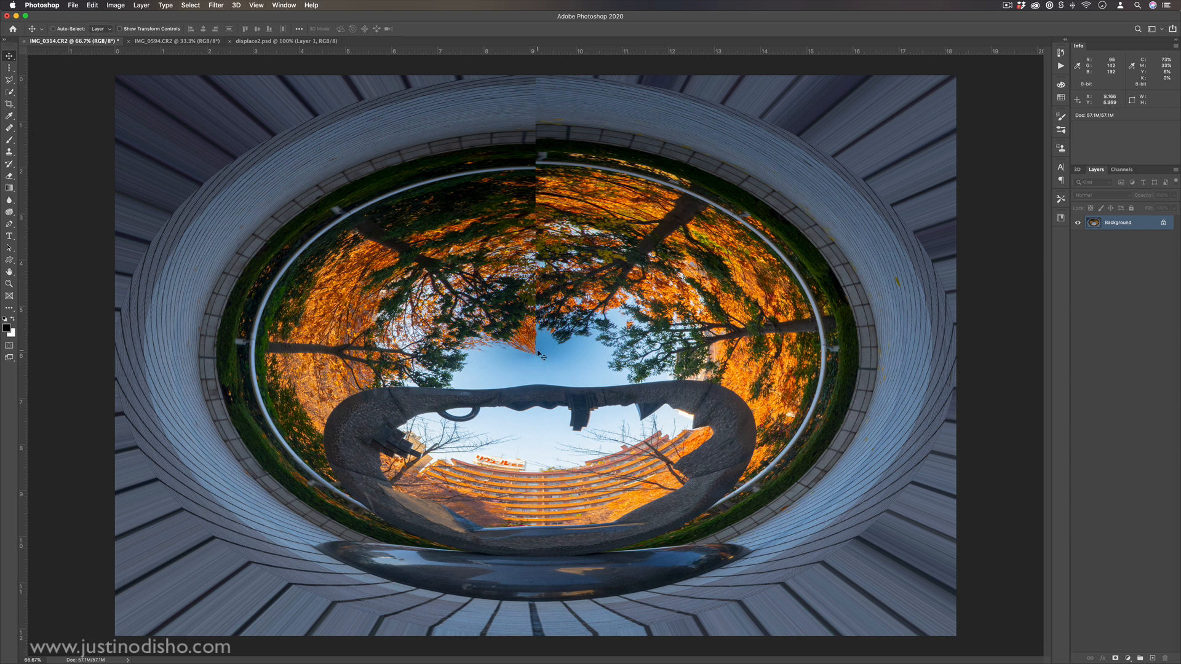
- Apply Polar Coordinates to the warped photo with the Polar to Rectangular option
left_click(216, 4)
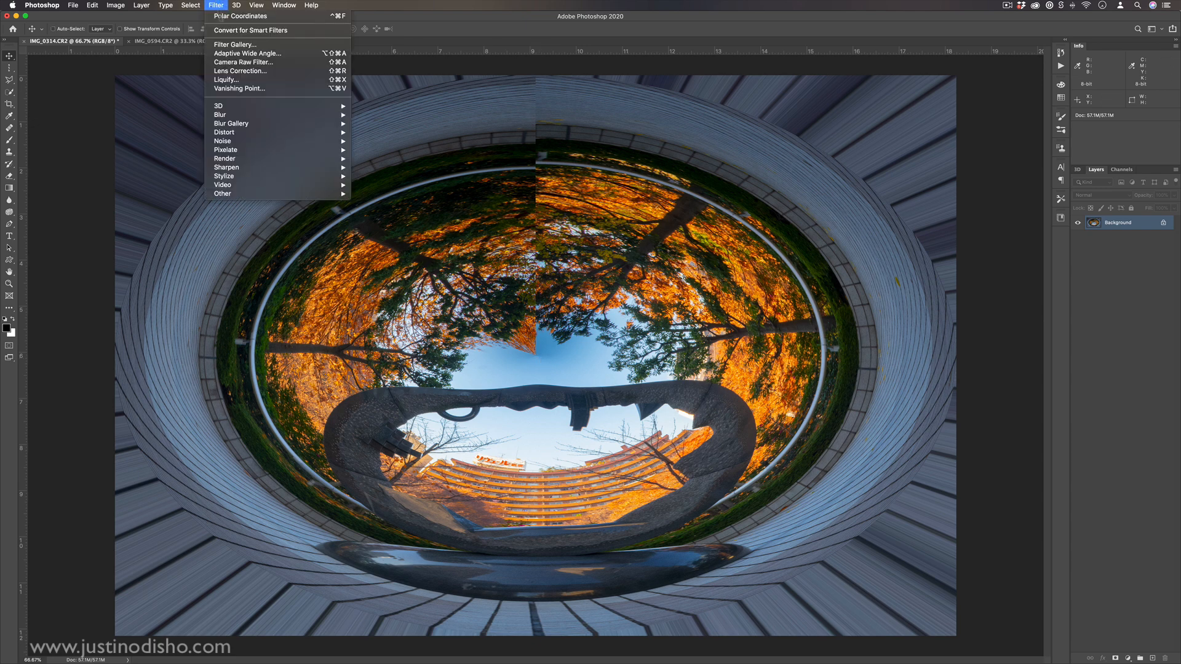
mouse_move(296, 132)
left_click(391, 149)
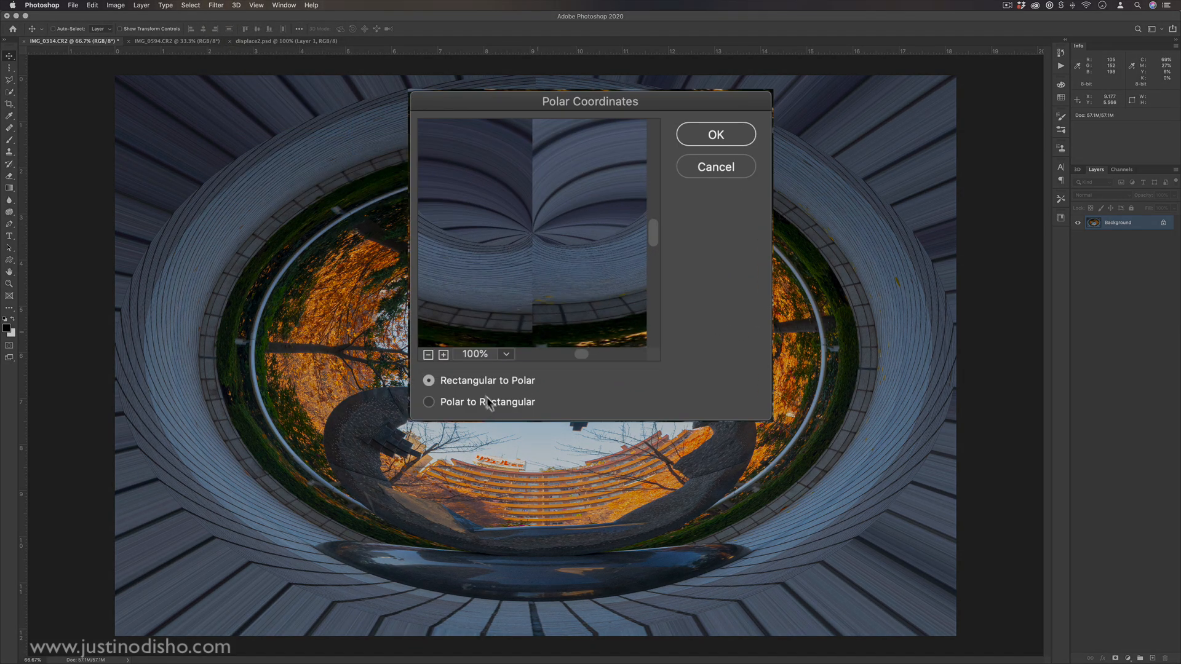
left_click(429, 354)
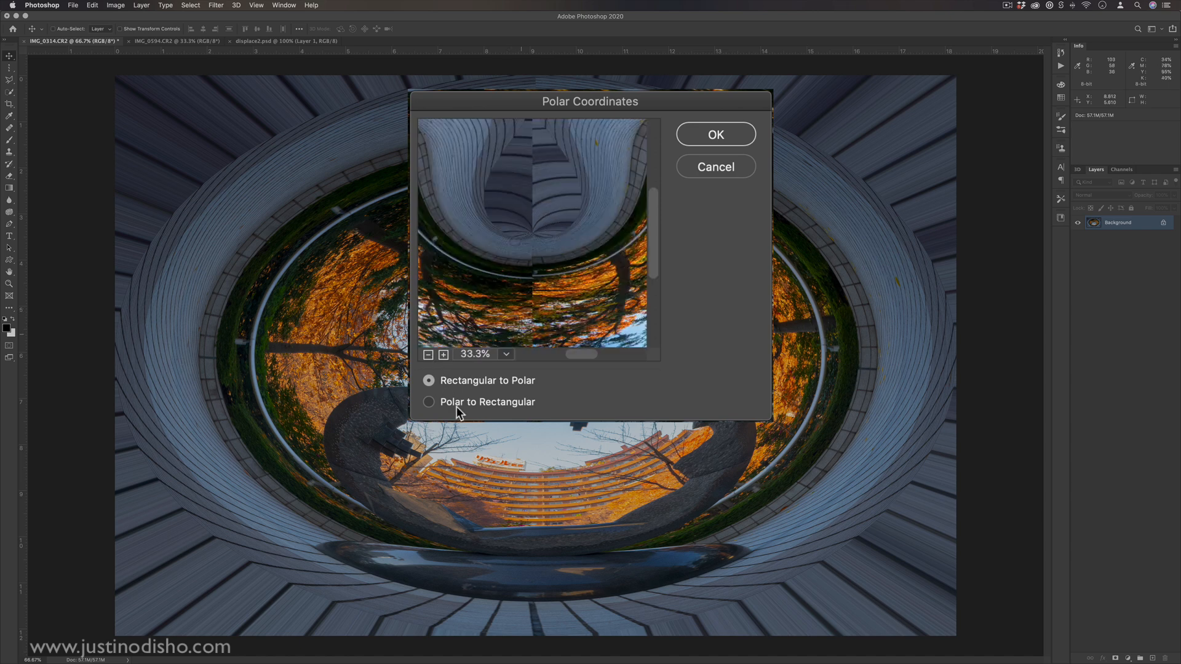
left_click(458, 401)
left_click(428, 354)
key("Return")
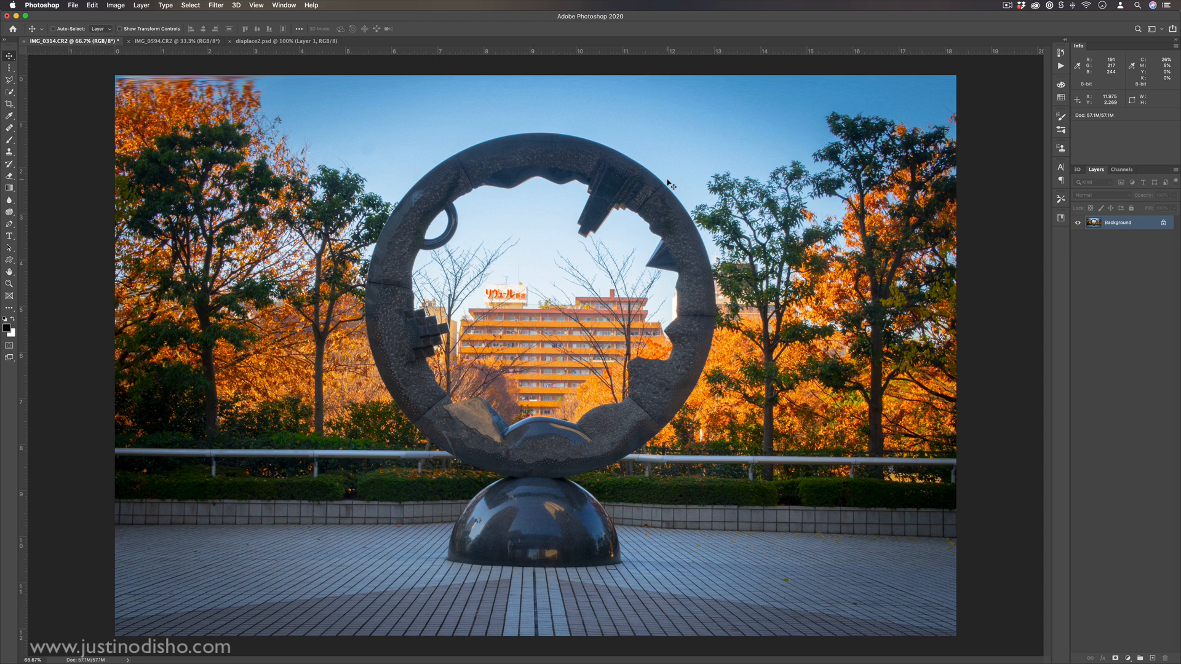
- Try Polar Coordinates with Polar to Rectangular directly on the unwarped sculpture photo, previewing the whole image, and undo it
left_click(216, 5)
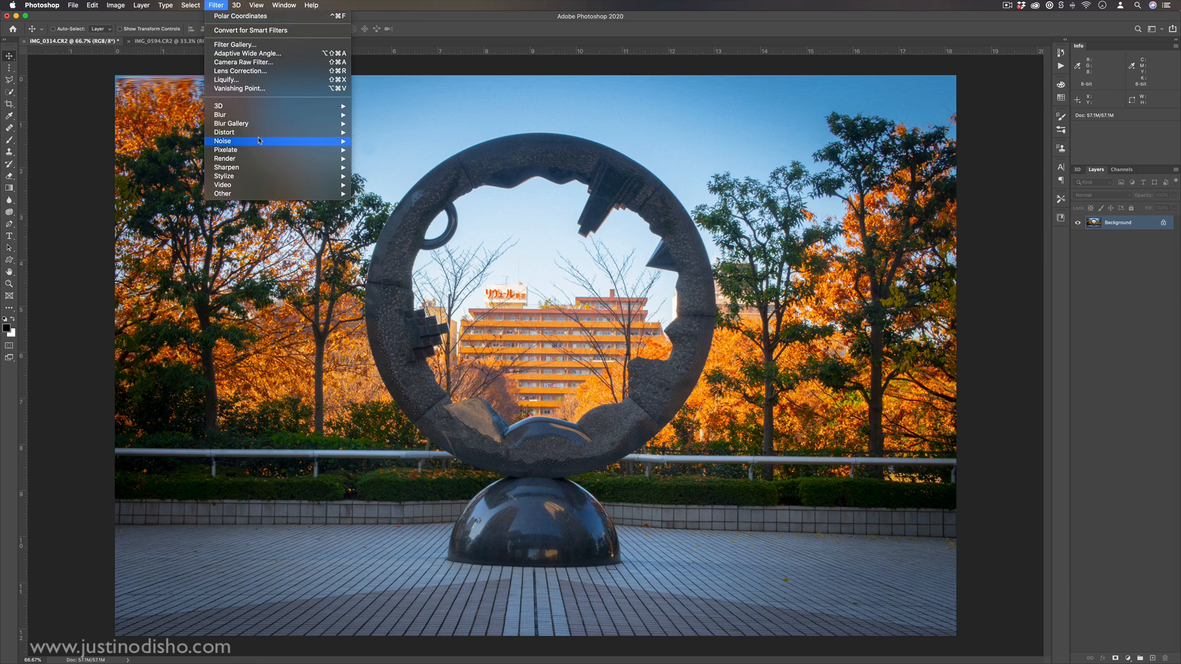
mouse_move(265, 135)
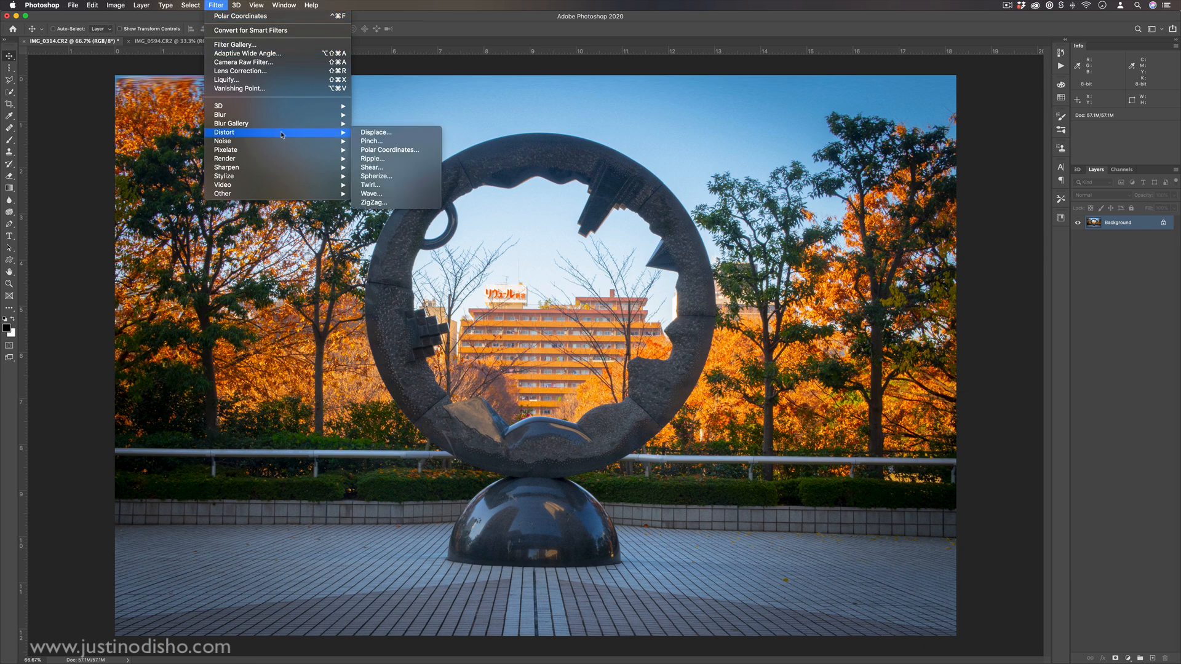
left_click(390, 149)
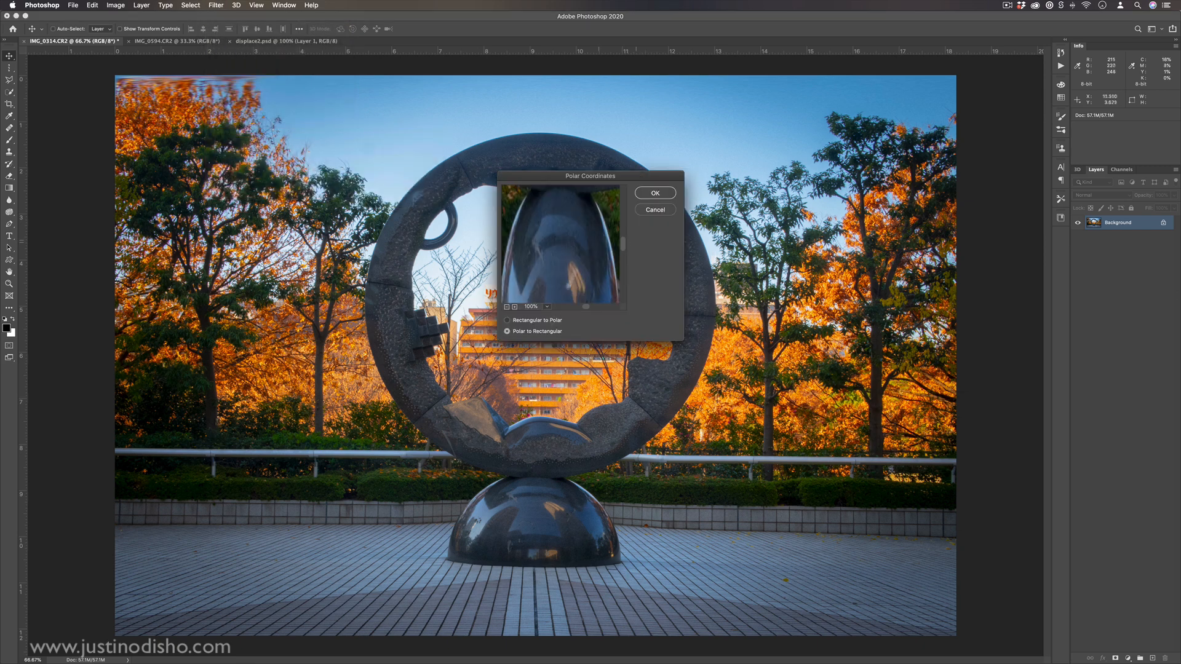
left_click(506, 306)
left_click(506, 307)
left_click(506, 307)
left_click(506, 306)
left_click(506, 306)
left_click(506, 306)
left_click(506, 306)
left_click(506, 307)
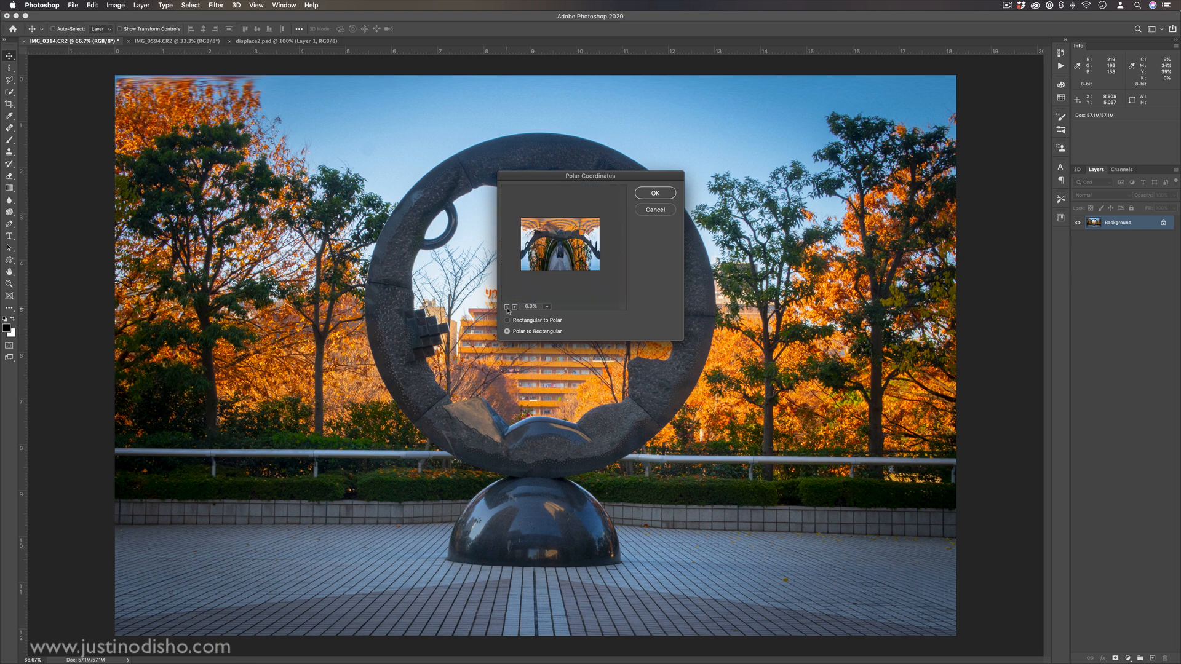
left_click(655, 192)
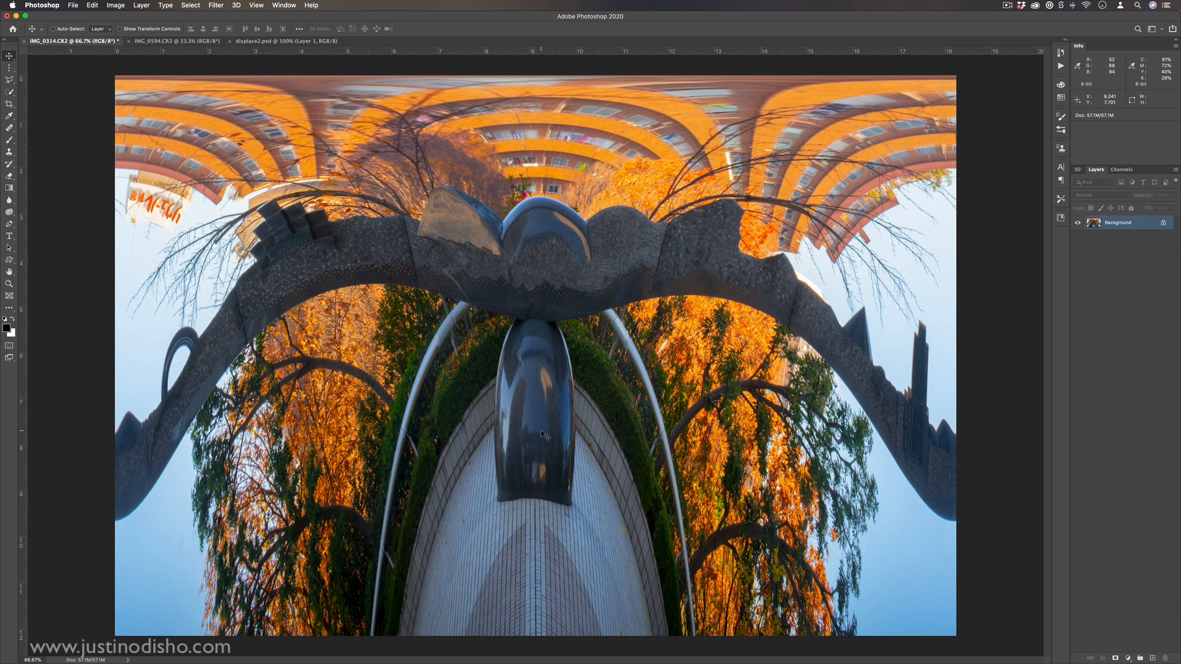
key("super+z")
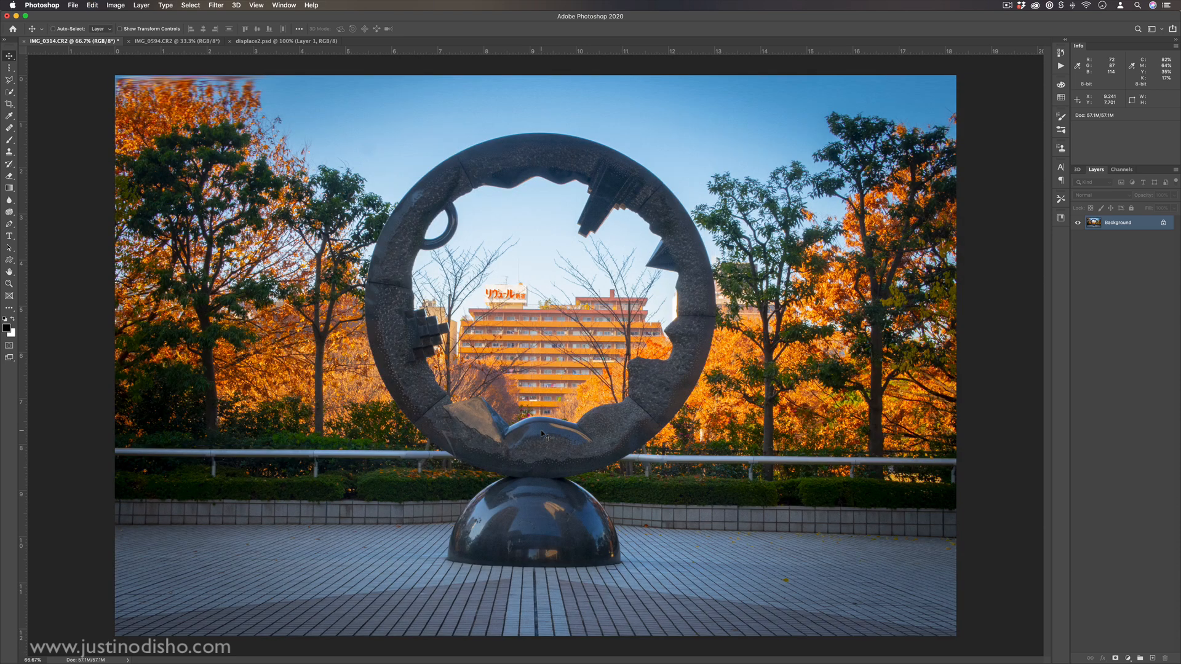
- Try a brush stroke across the sculpture's ring, undo it and return to the Move tool
left_click(9, 140)
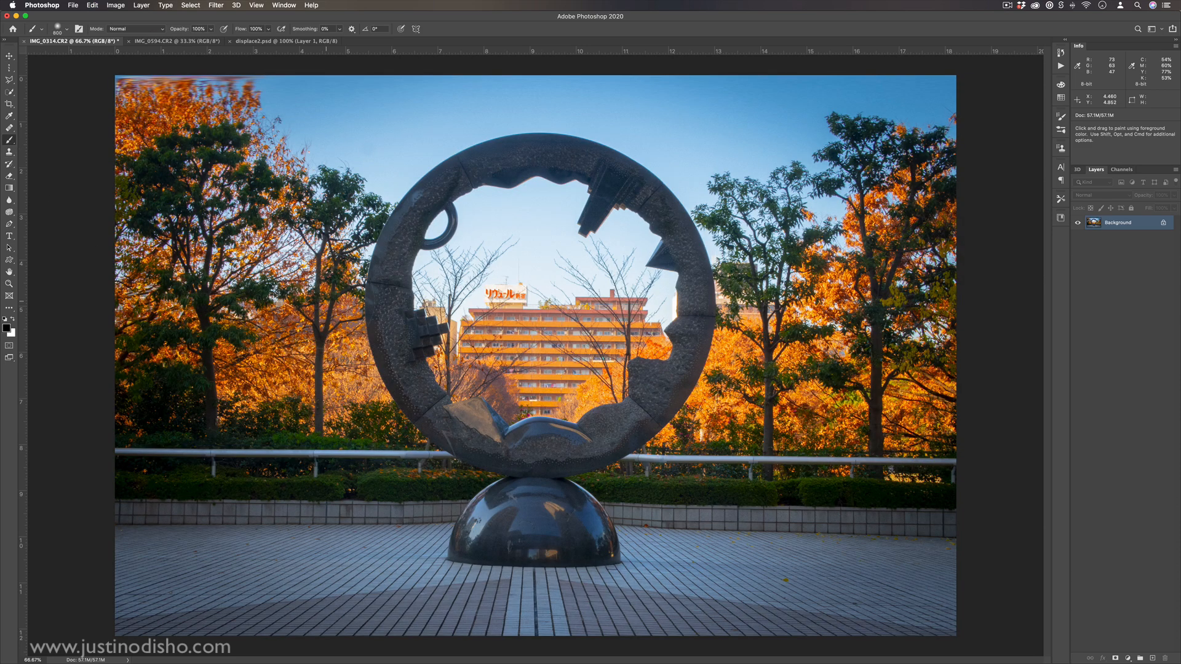
left_click_drag(406, 295, 522, 472)
key("super+z")
key("v")
- Try the Ripple filter on the sculpture photo, previewing amounts of -999% and 999% with more of the image in view
left_click(216, 5)
mouse_move(223, 132)
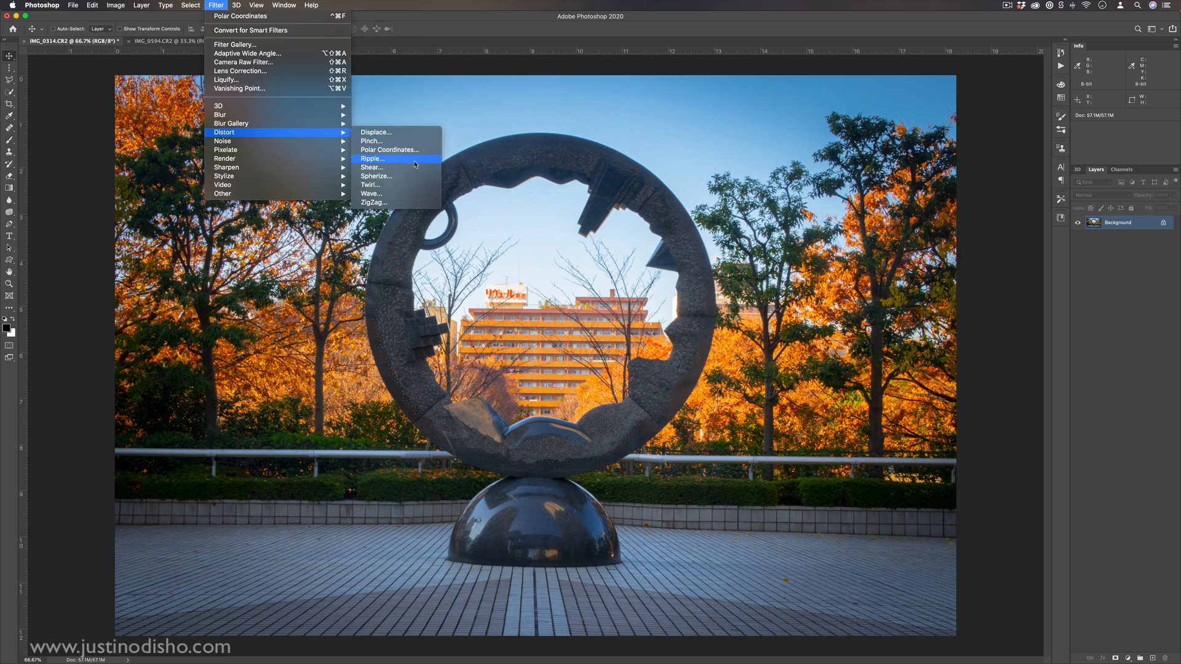
left_click(416, 162)
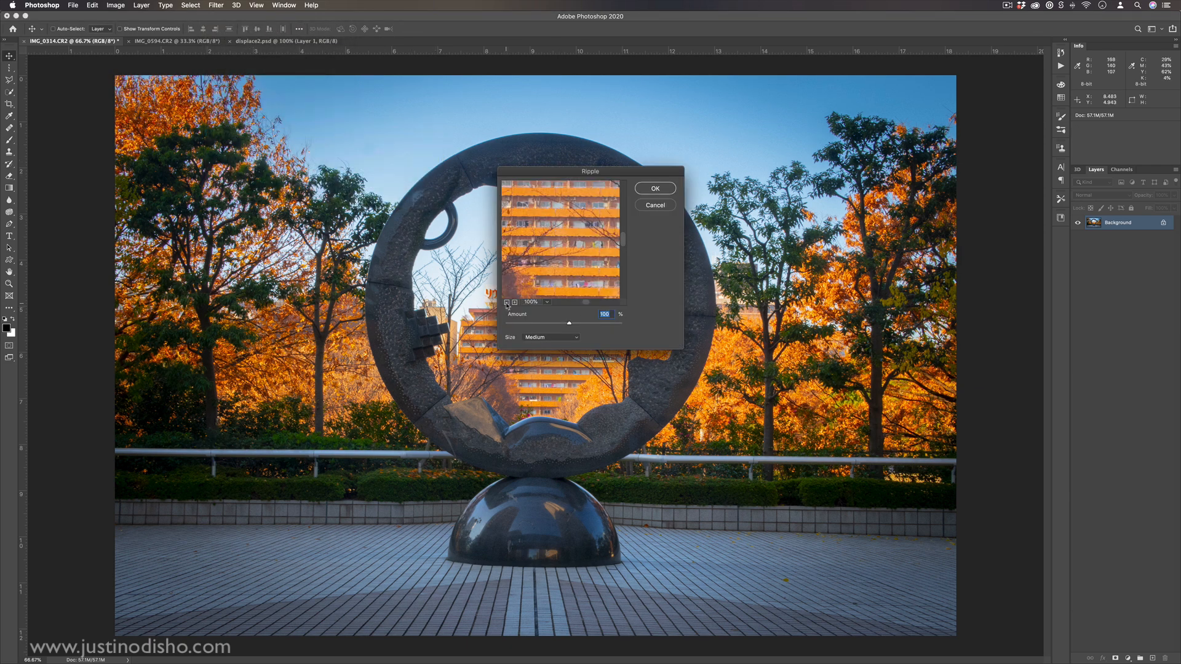
left_click(506, 303)
type("999")
left_click(506, 302)
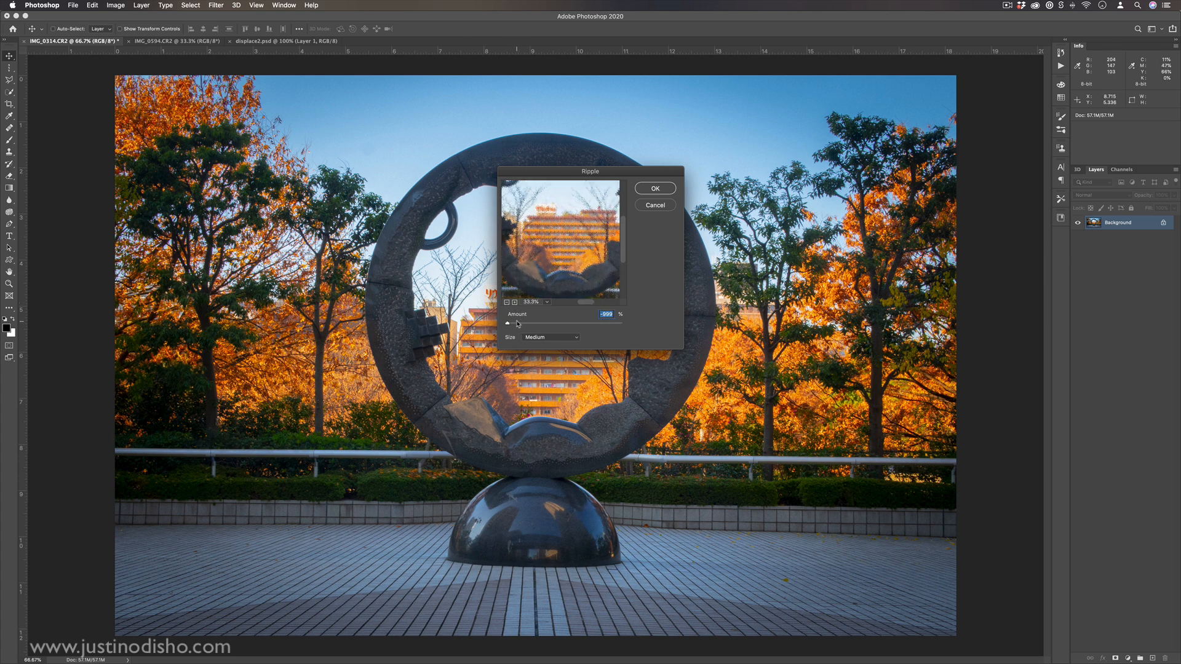
left_click_drag(619, 325, 629, 326)
left_click(506, 302)
- Apply the Ripple filter with the Small size at 999% and inspect the photo at a closer view
left_click(542, 338)
left_click(533, 329)
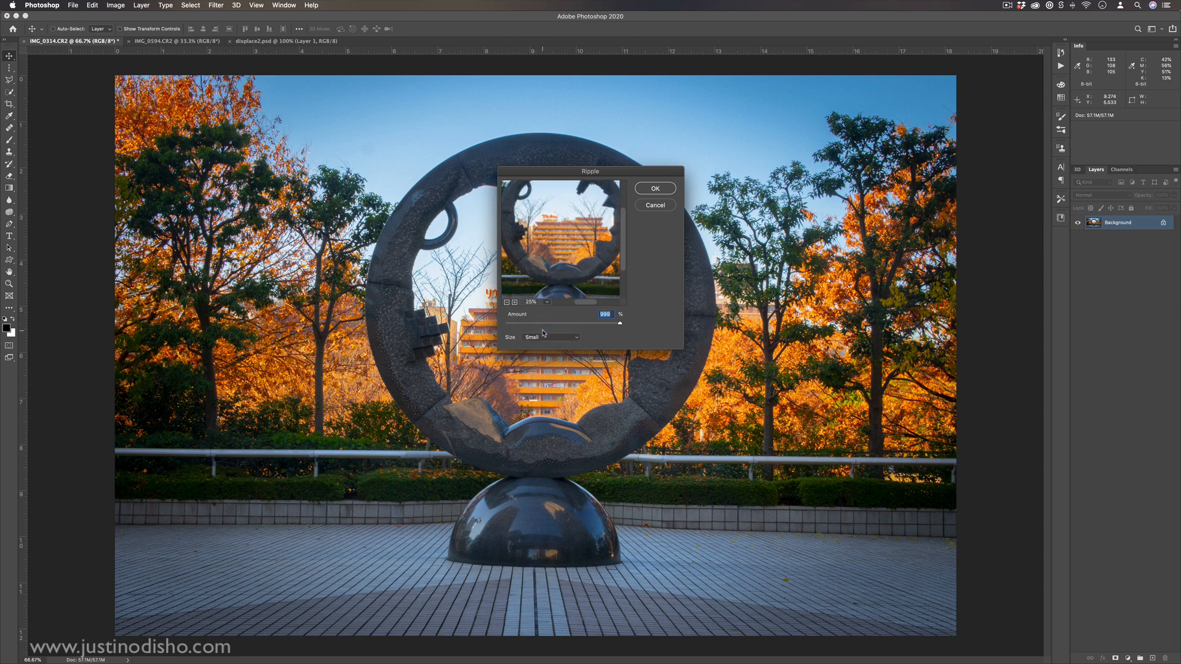
left_click(656, 188)
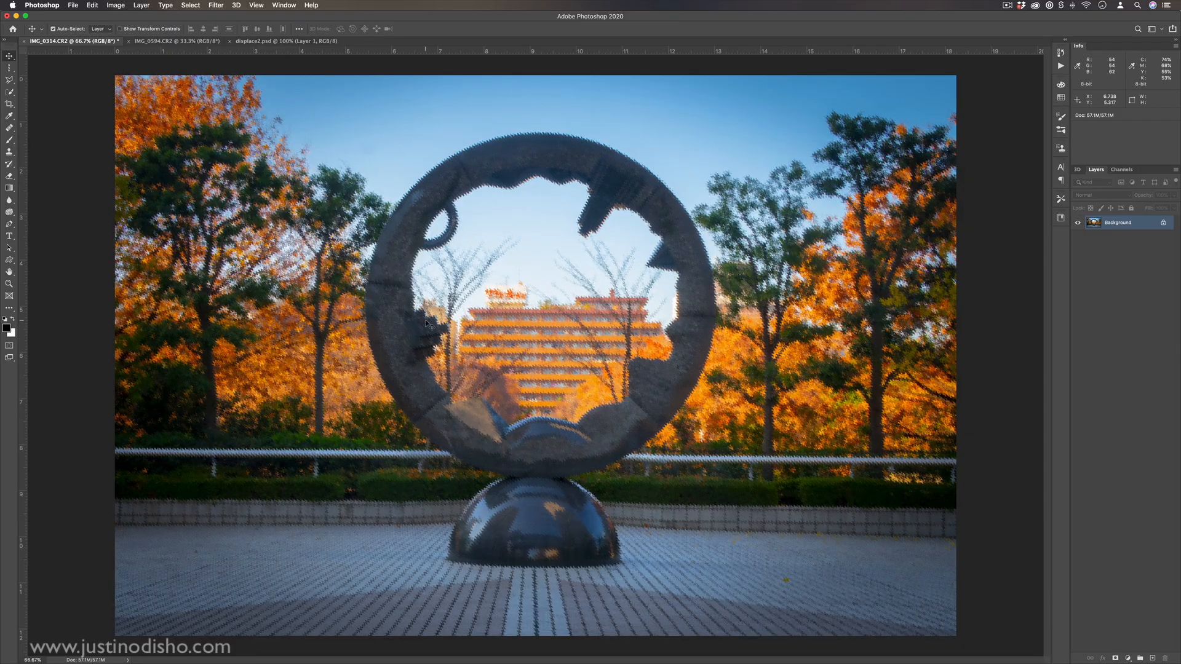
key("super+equal")
key("super+equal")
key("super+equal")
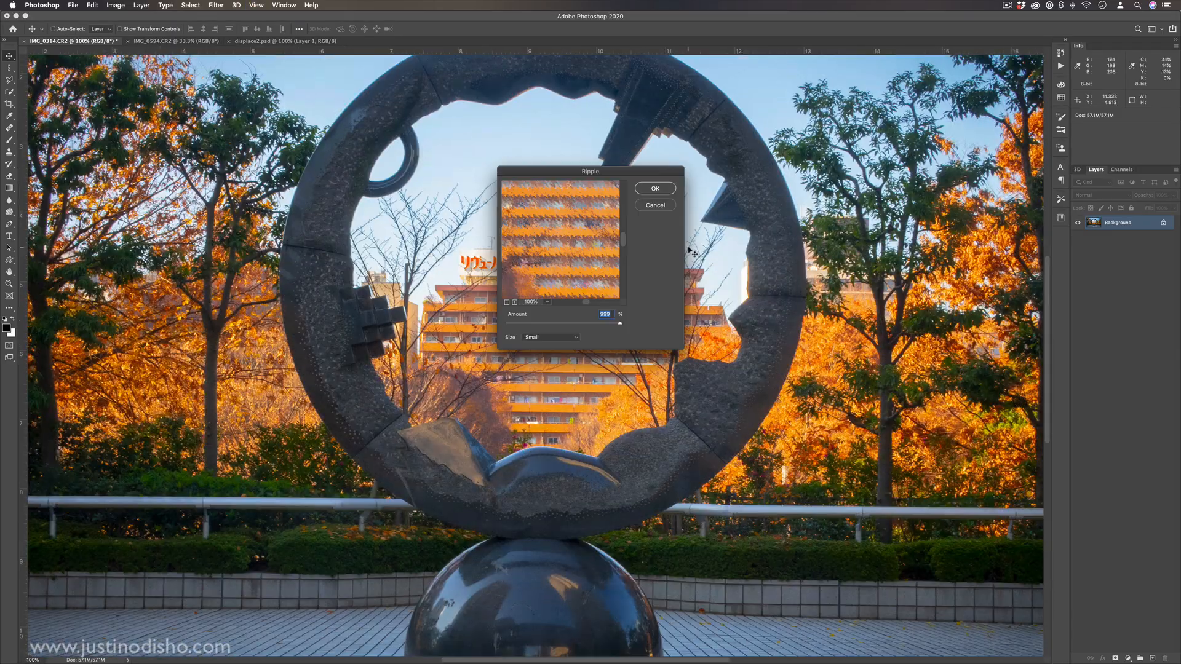
- Compare the Medium and Large ripple sizes, and apply the Ripple filter at Large with an amount of 393%
left_click(559, 338)
left_click(561, 351)
left_click(570, 338)
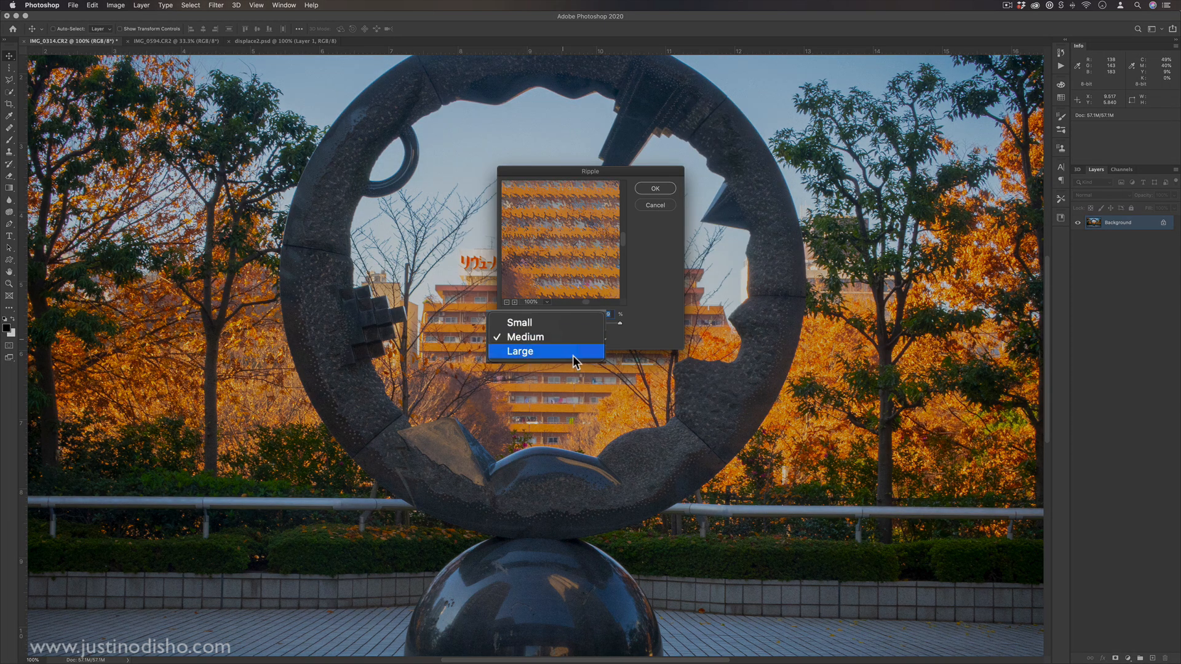
left_click(573, 356)
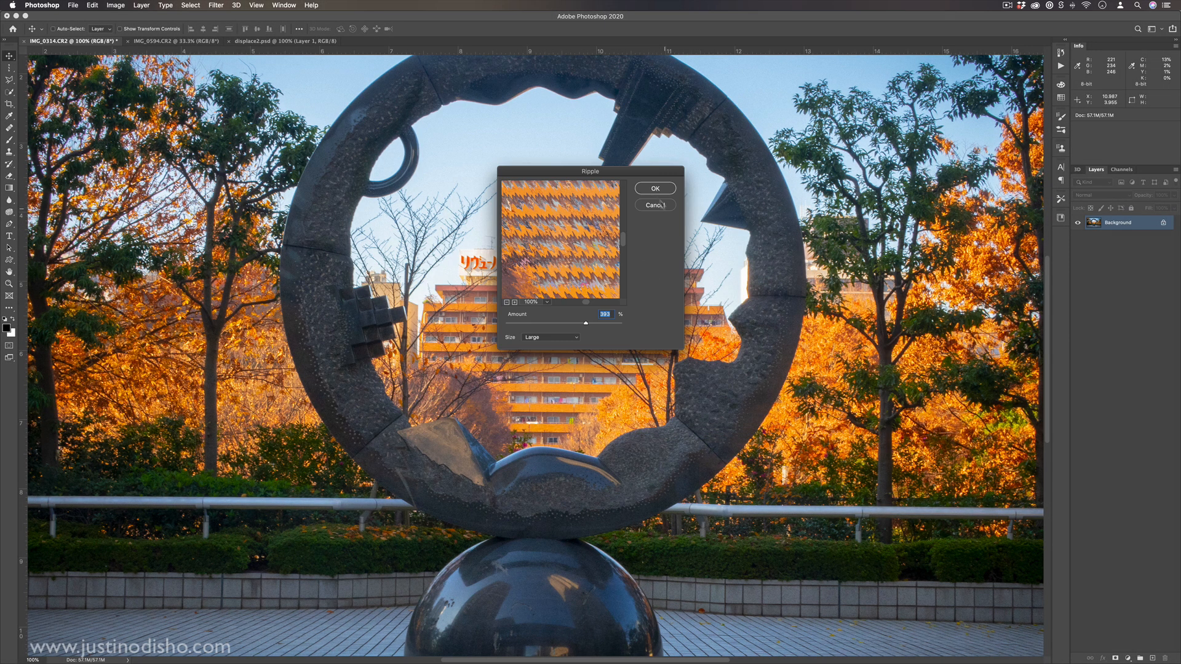
left_click(655, 189)
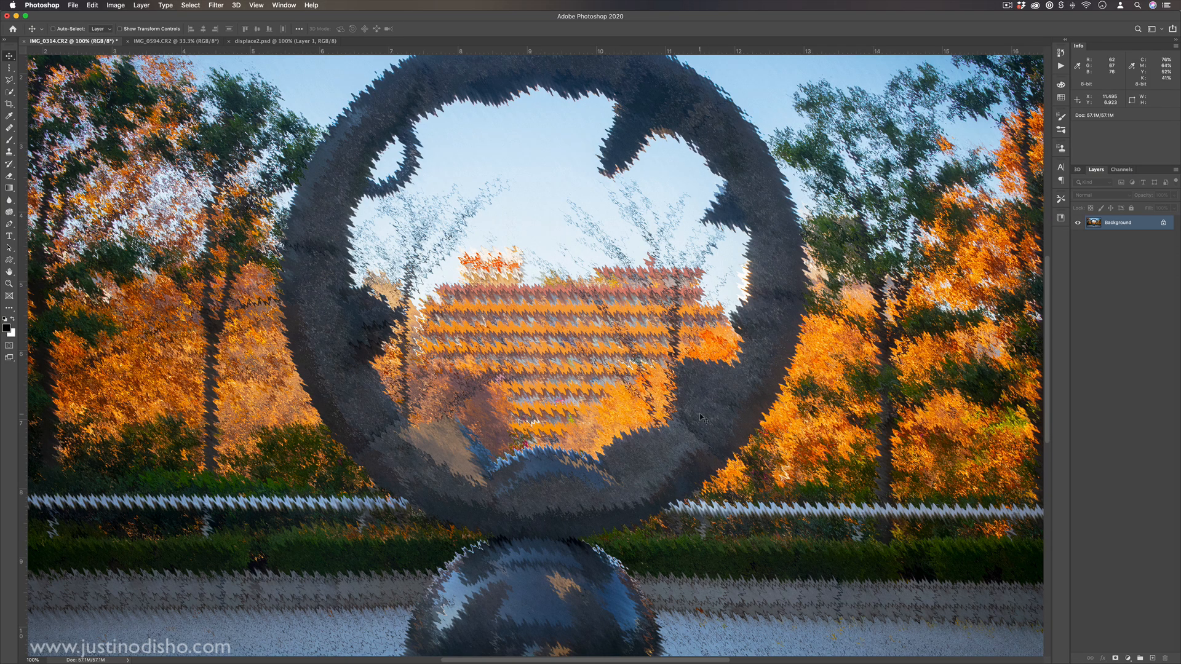
key("super+minus")
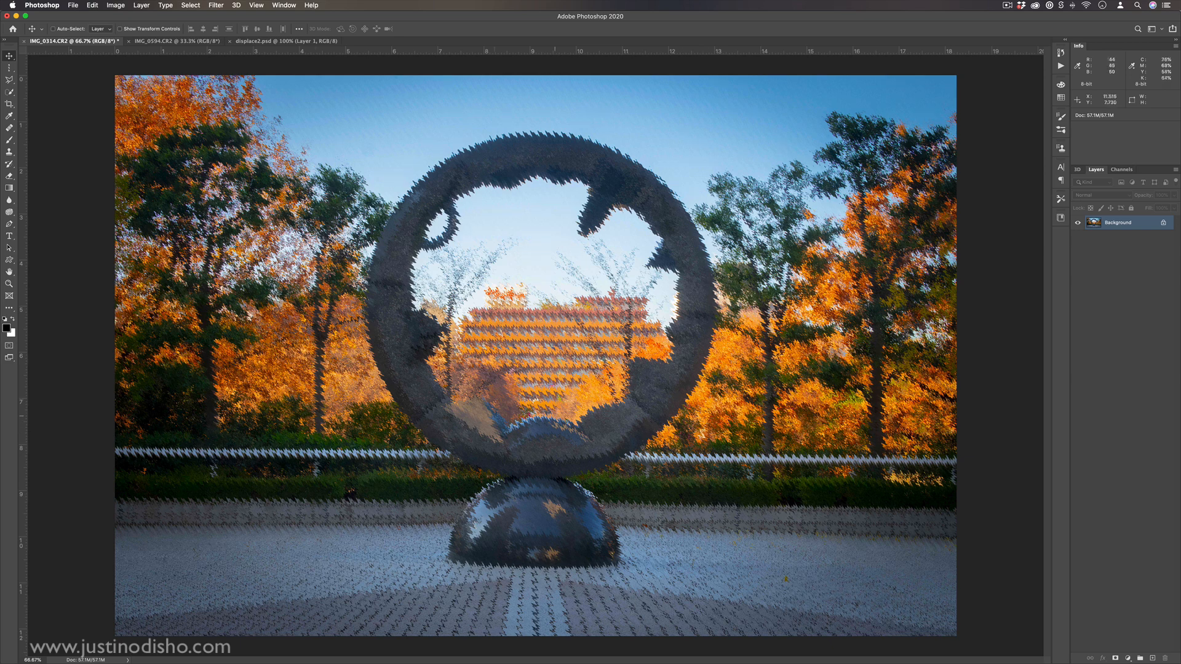
- Try a linear black-and-white gradient across the whole background layer and undo it
left_click(9, 187)
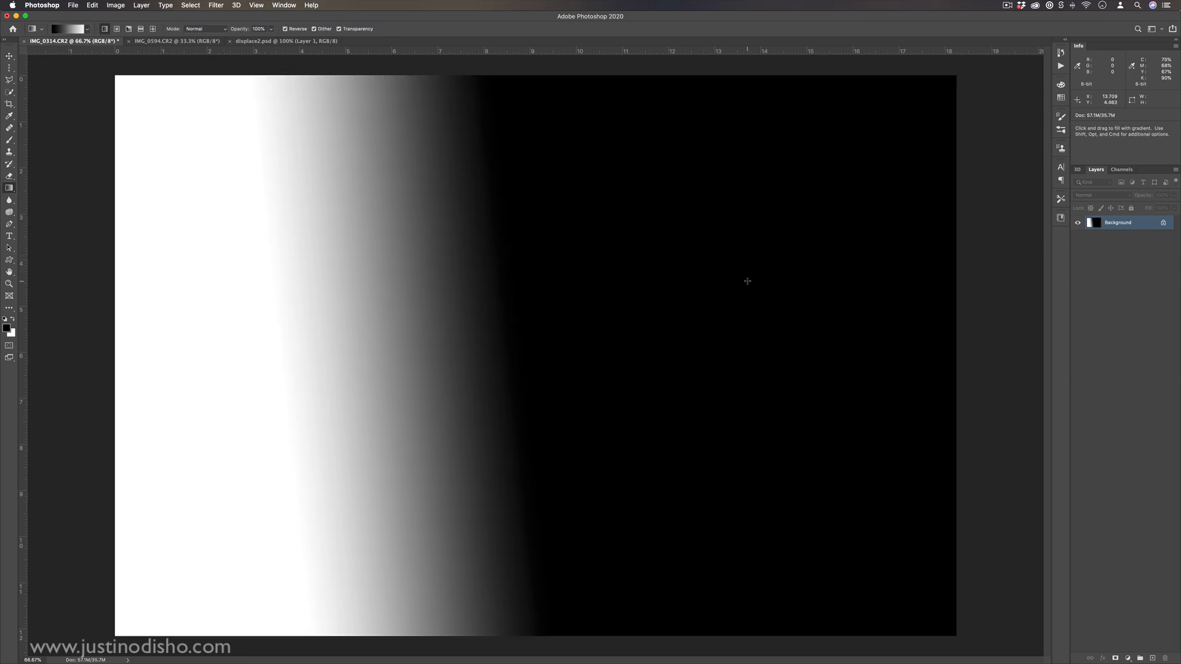
key("super+z")
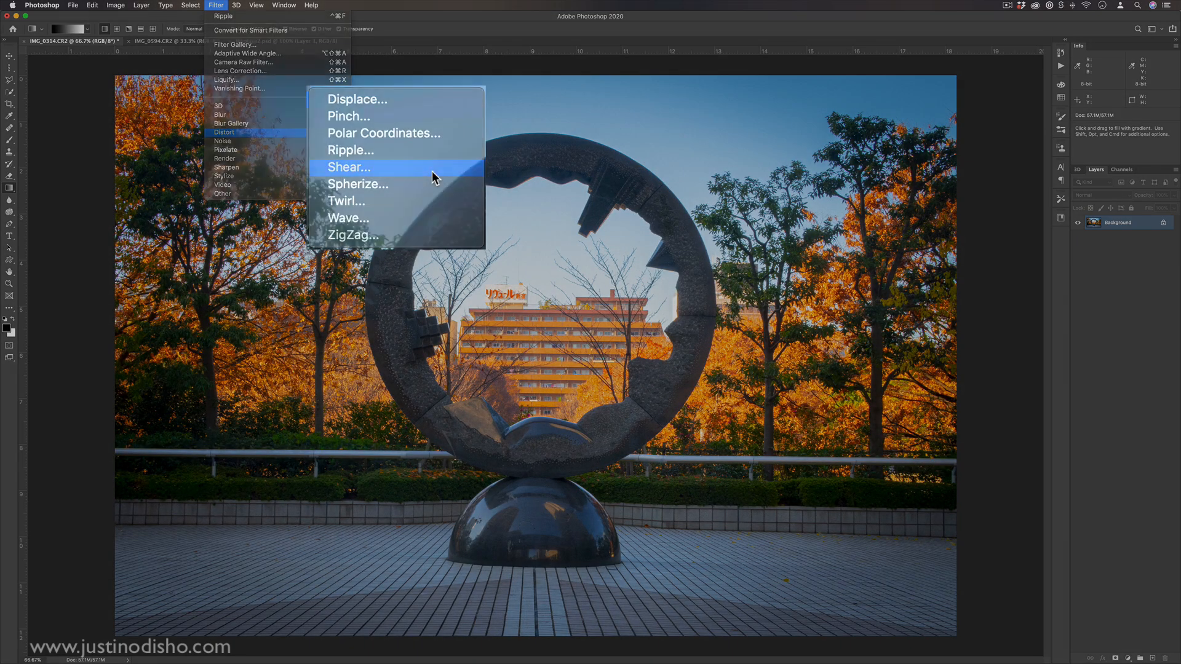
- Try the Shear filter with a multi-point S-shaped curve, choosing Repeat Edge Pixels for the undefined areas
left_click(432, 170)
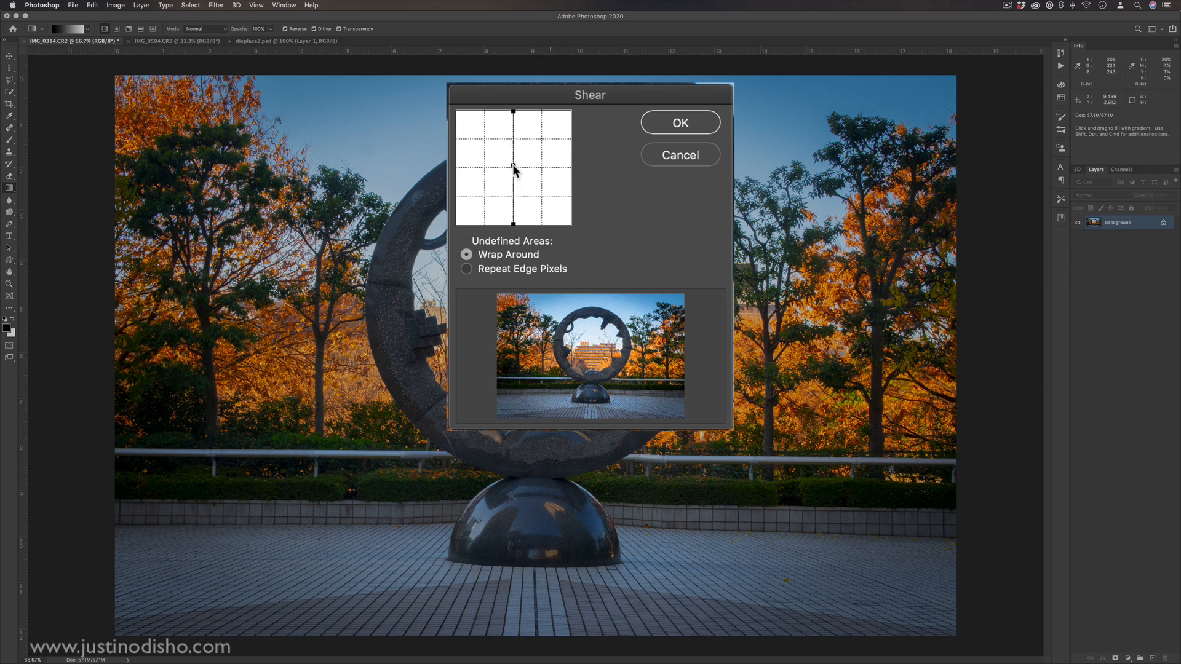
mouse_move(513, 165)
left_mouse_down()
mouse_move(546, 166)
mouse_move(479, 167)
mouse_move(511, 130)
mouse_move(538, 132)
left_mouse_up()
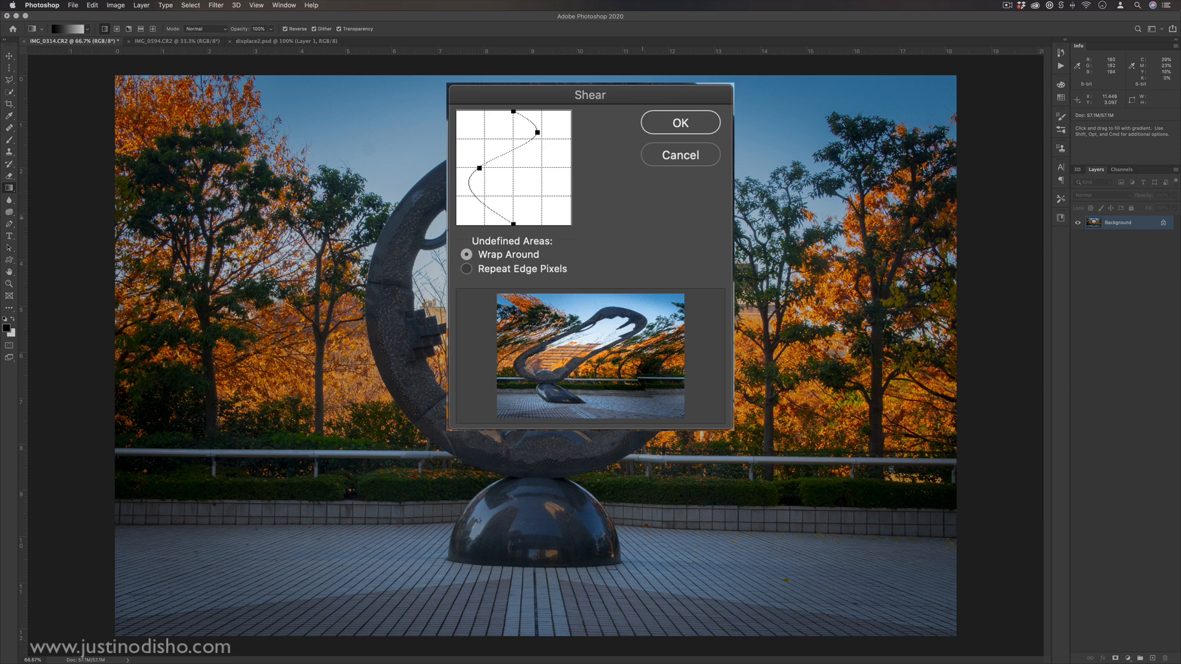
left_click_drag(482, 206, 515, 185)
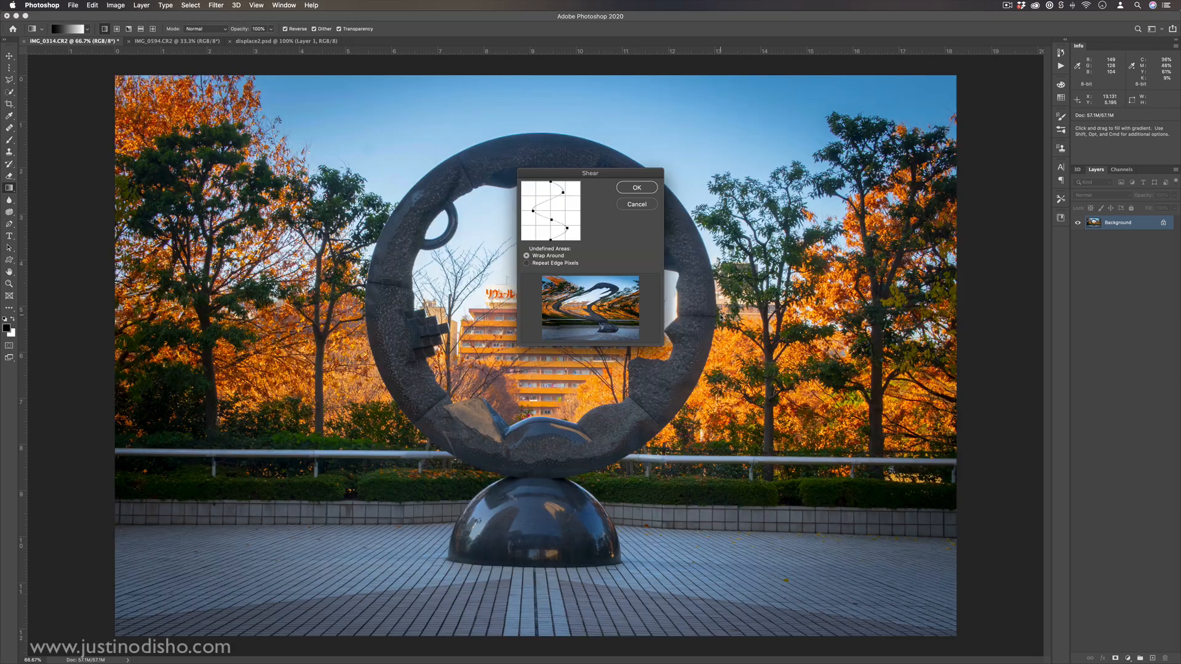
left_click(538, 264)
left_click(627, 186)
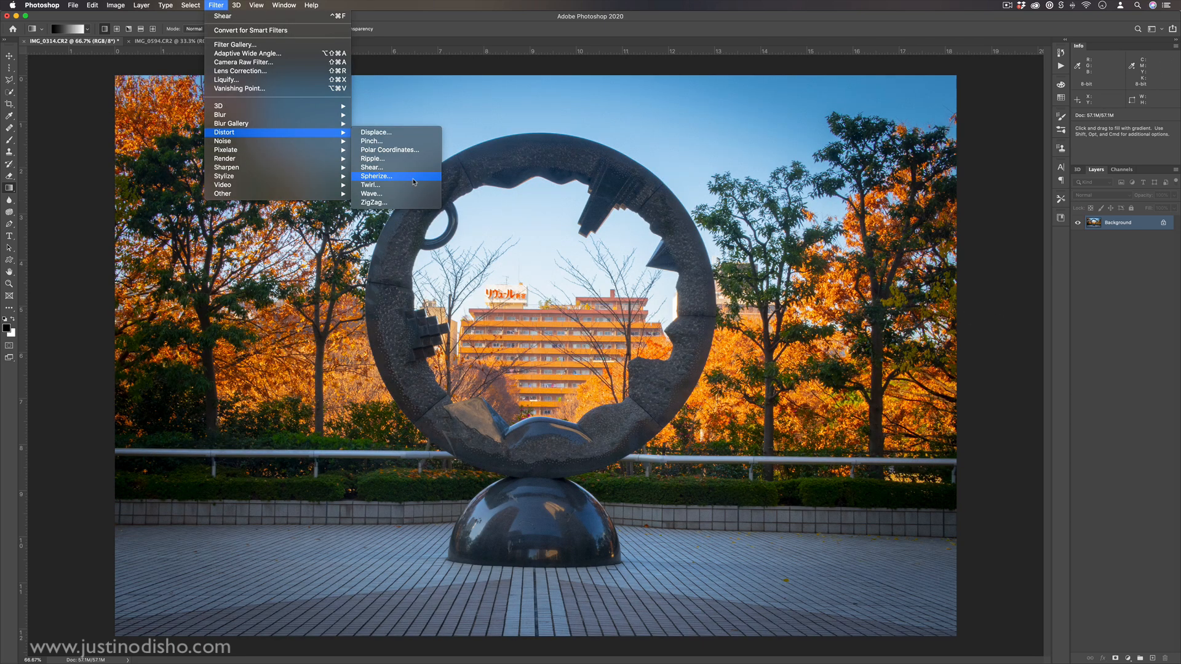
- Open the Spherize filter for the photo and preview the Normal mode at -100% and 100% with the whole image in view
left_click(404, 176)
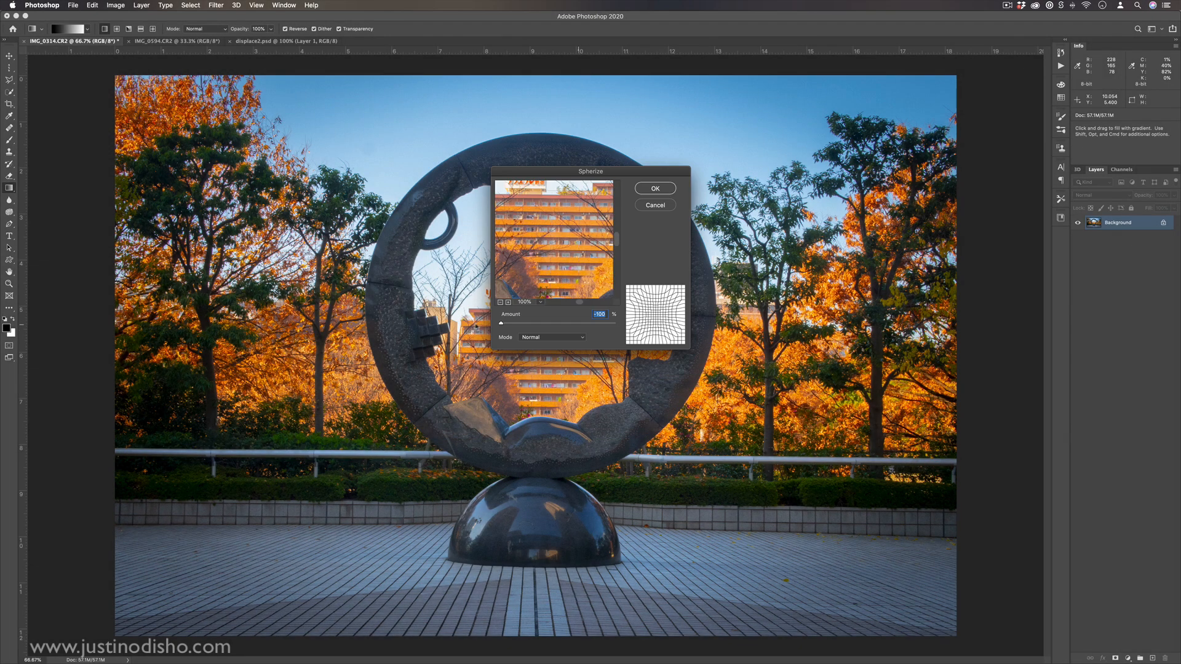
left_click(500, 303)
left_click(500, 303)
left_click(500, 303)
left_click(500, 302)
left_click(500, 302)
left_click(500, 303)
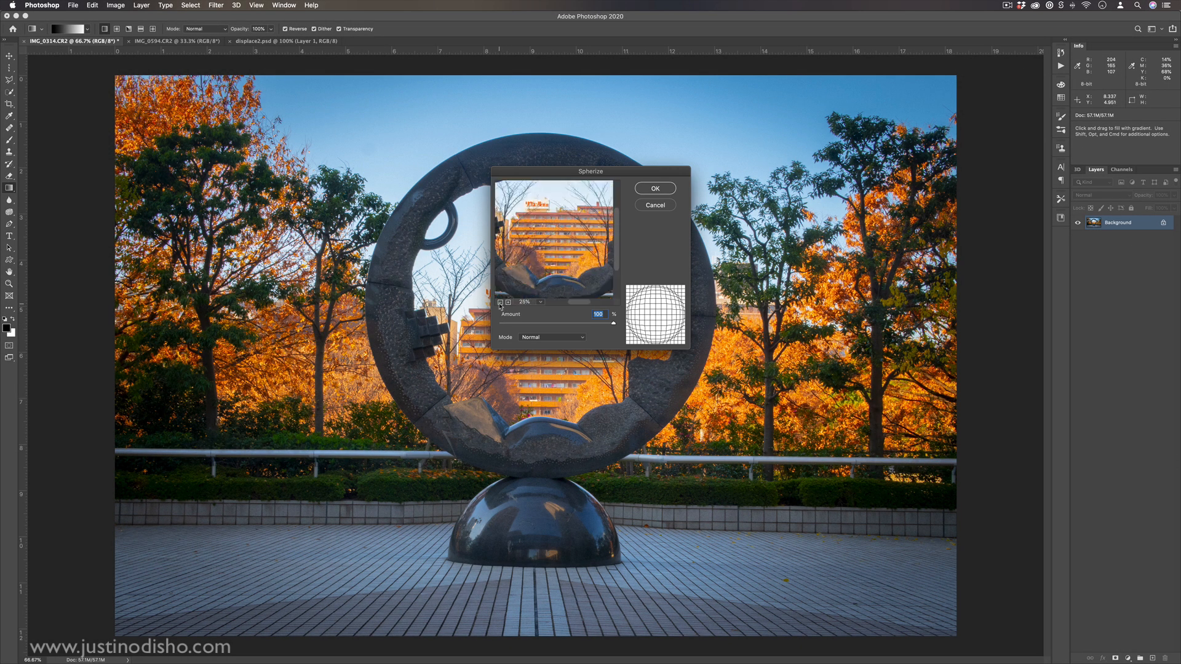
- Preview Spherize as Horizontal Only at -100%, and apply it as Vertical Only with an amount of 100%
left_click(529, 412)
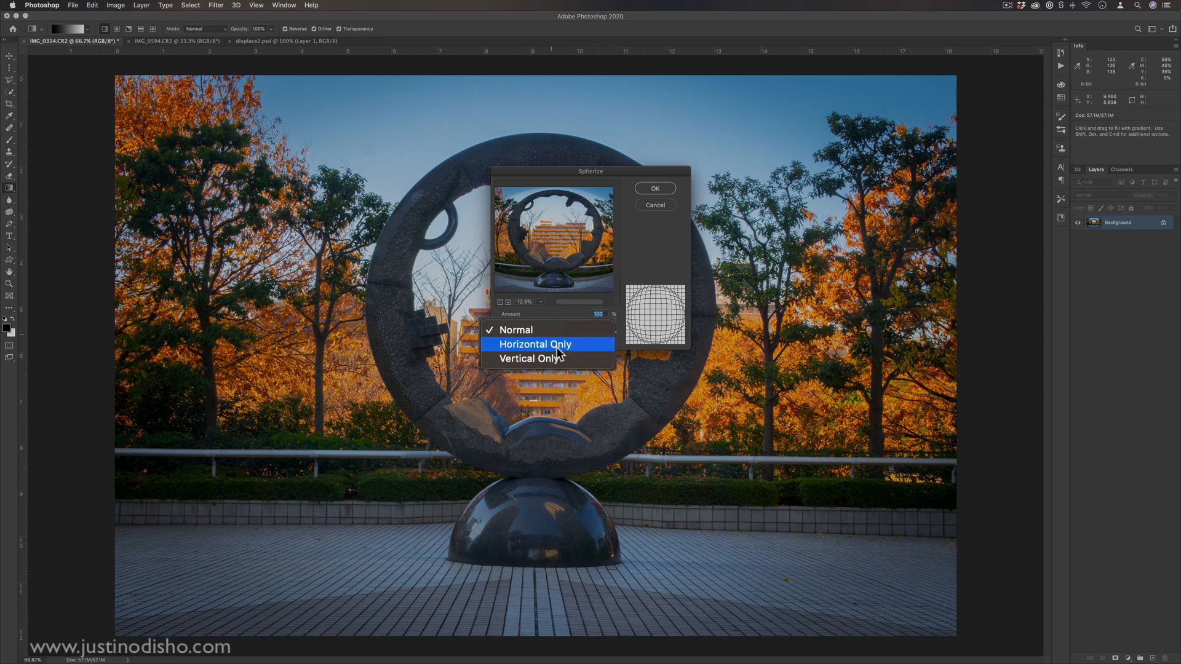
left_click(535, 425)
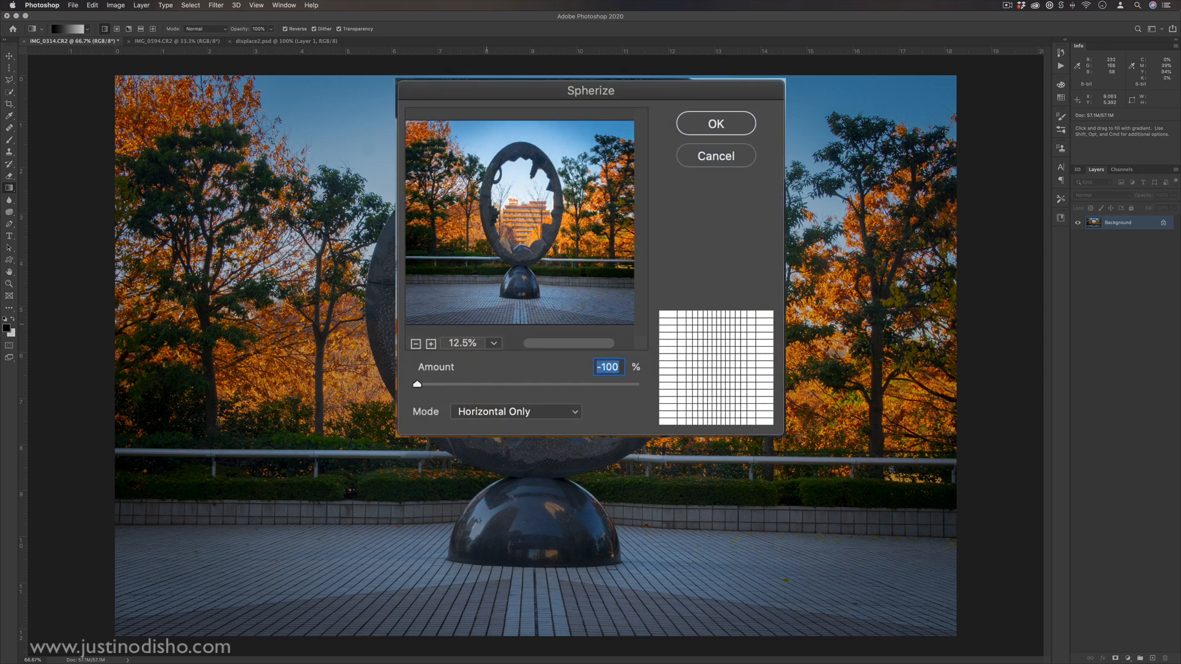
left_click(517, 411)
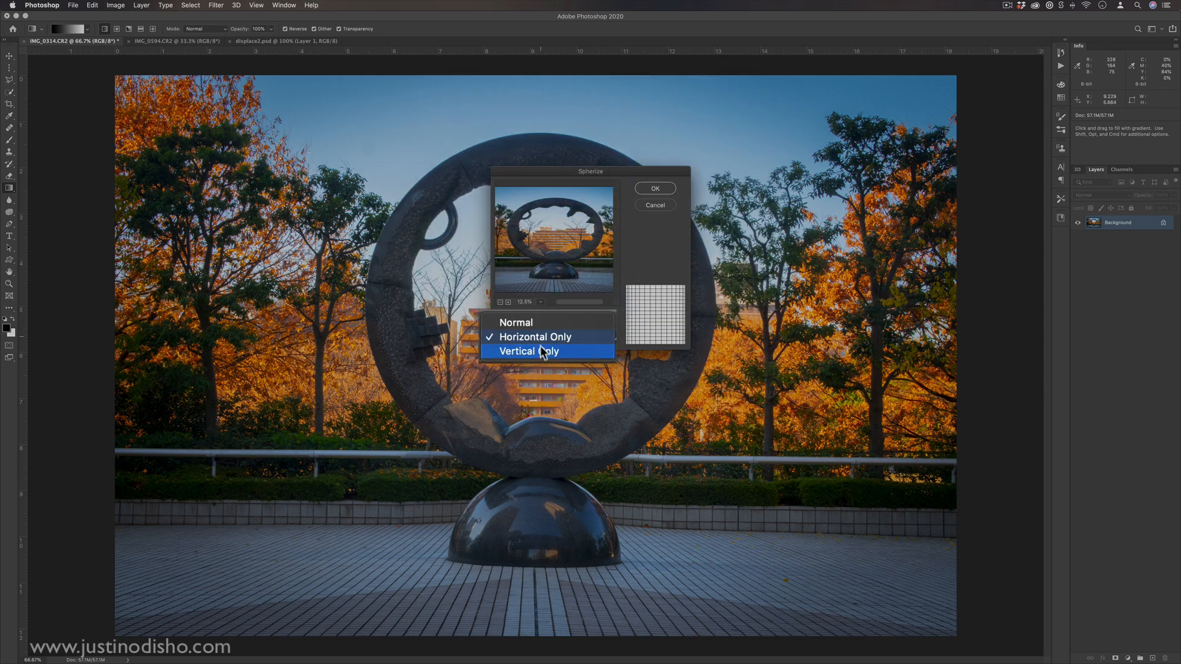
left_click(594, 349)
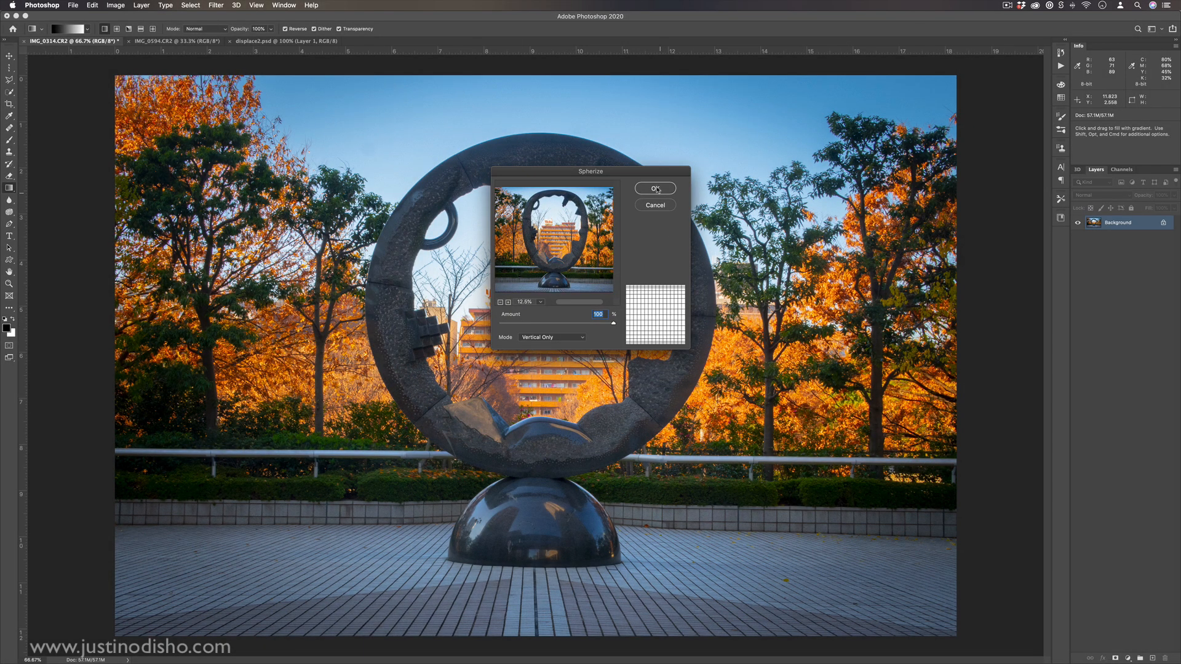
left_click(655, 189)
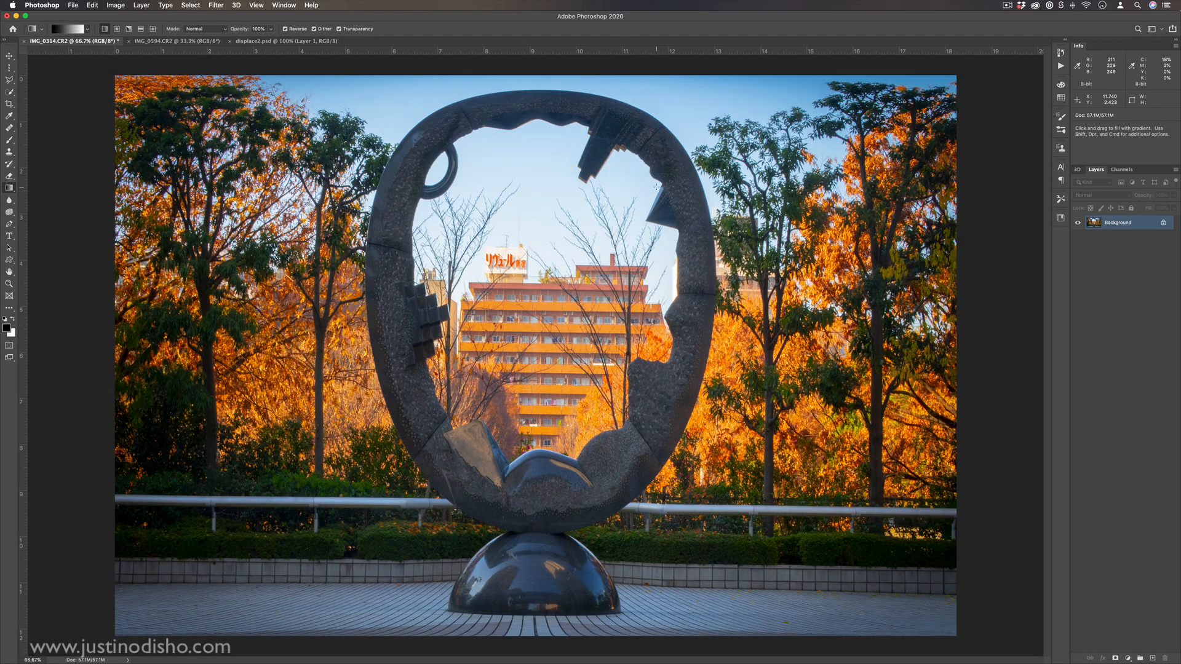
- Convert the Background layer to a smart object
left_click(214, 6)
mouse_move(251, 132)
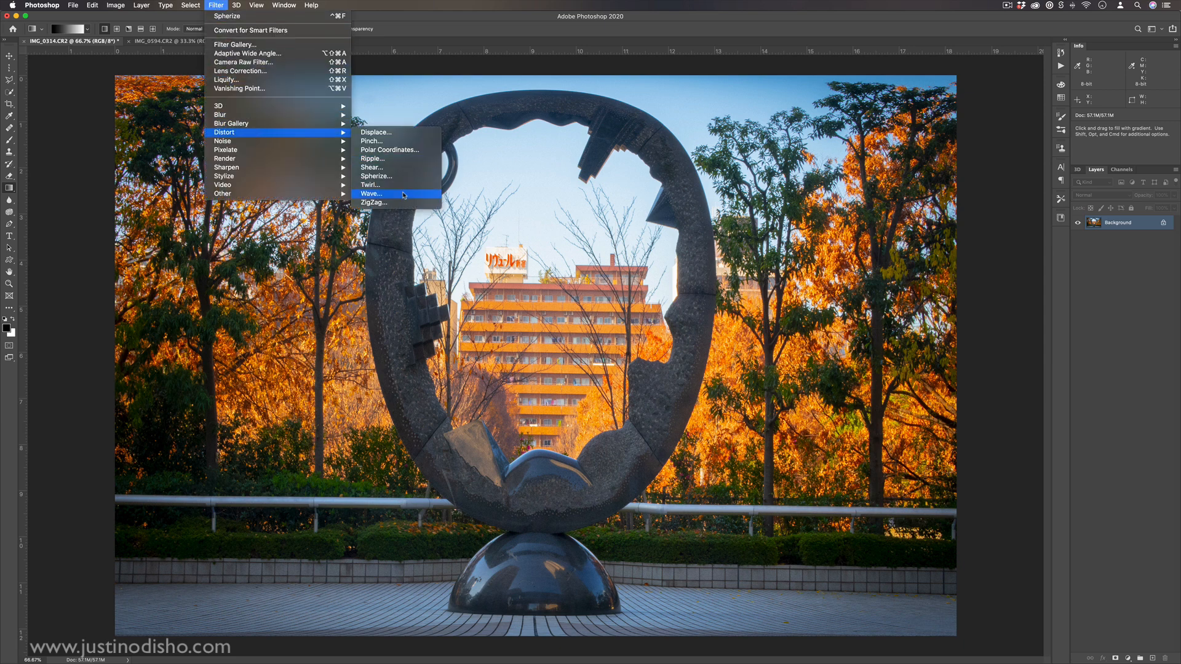
right_click(1119, 223)
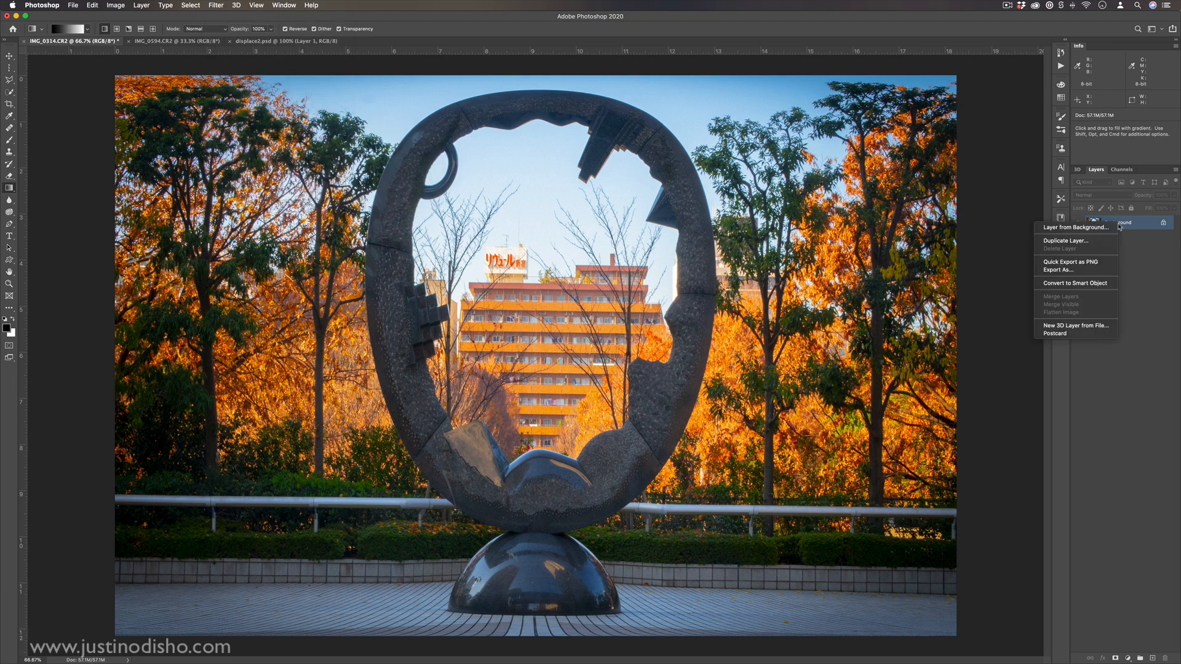
left_click(1083, 283)
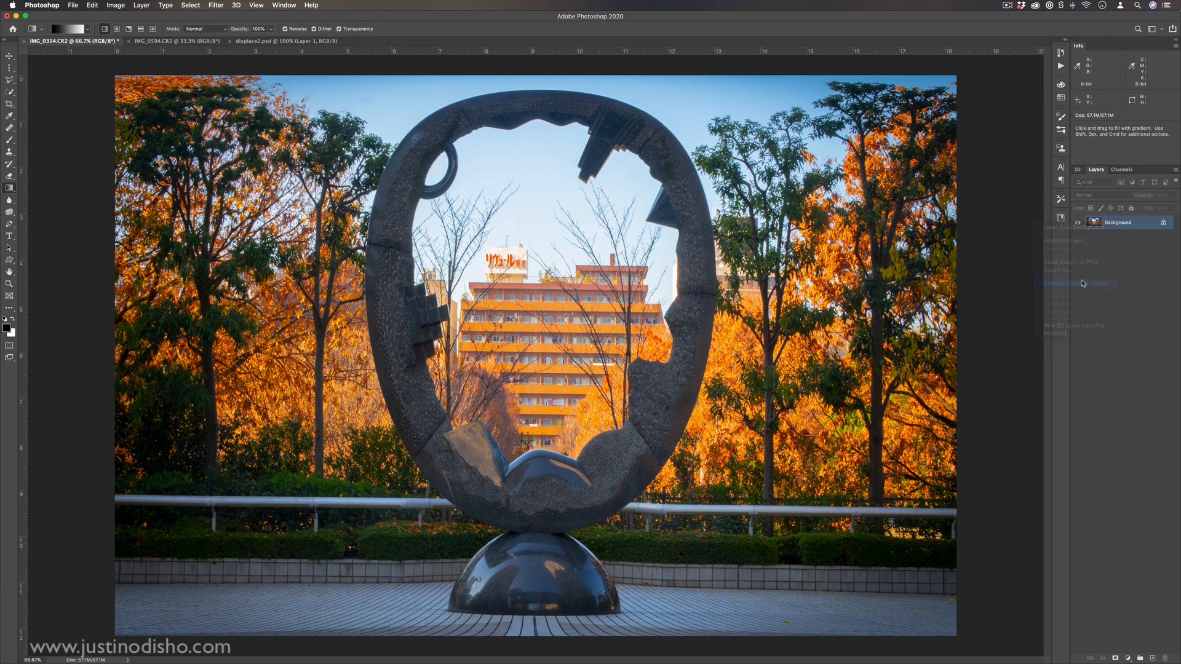
- Apply the Twirl filter to the smart object, previewing the whole image at 999° and finishing with a strong negative angle
left_click(226, 4)
mouse_move(255, 137)
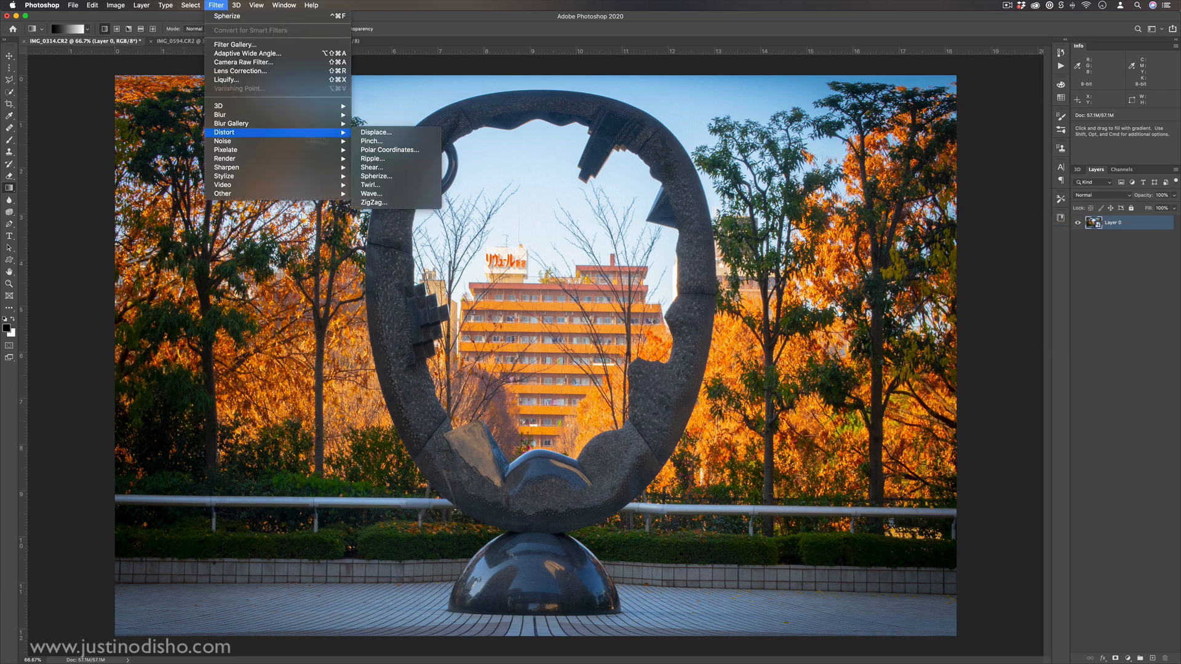
left_click(411, 185)
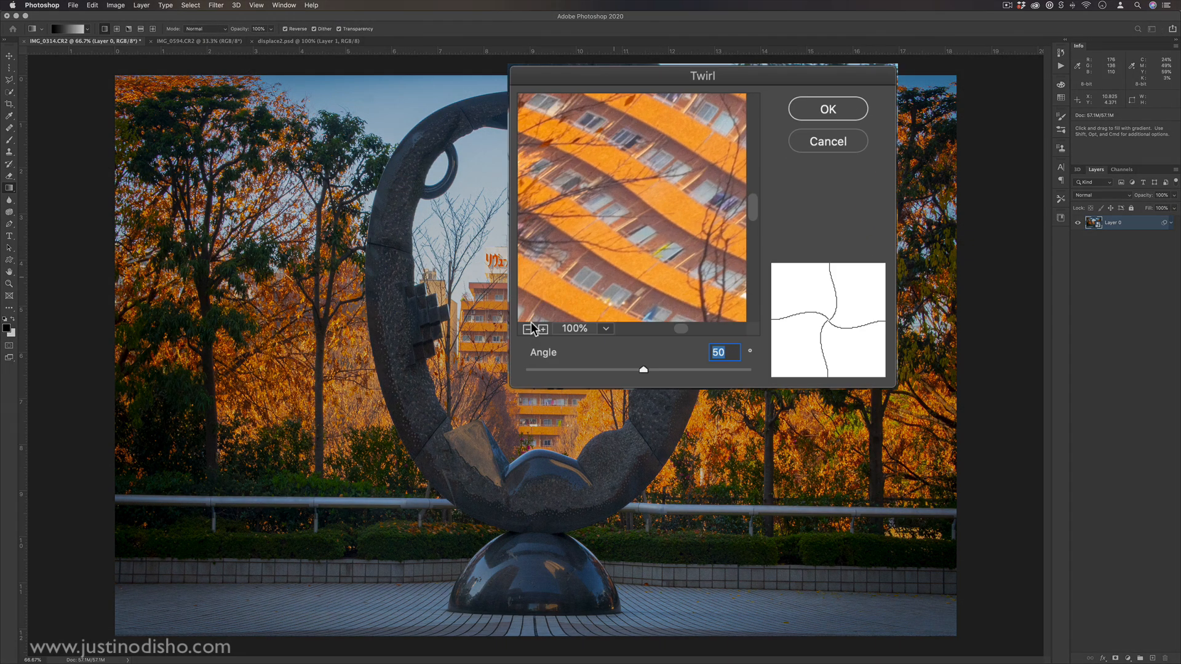
left_click(528, 329)
left_click(527, 330)
left_click(528, 330)
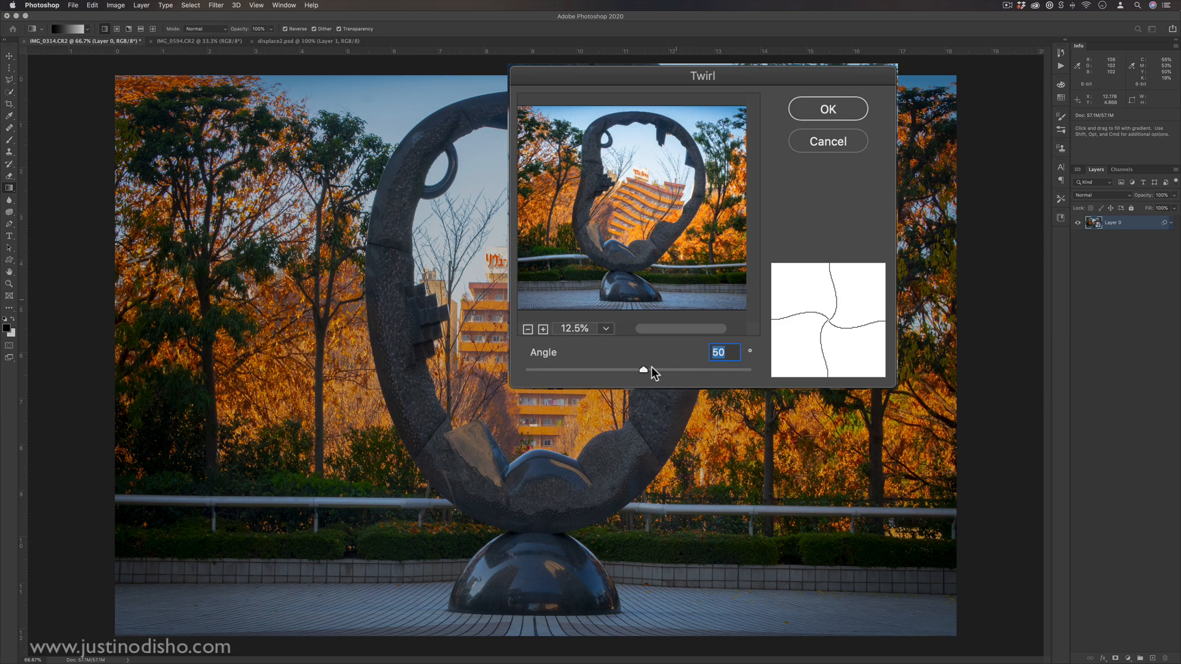
left_click_drag(648, 367, 762, 371)
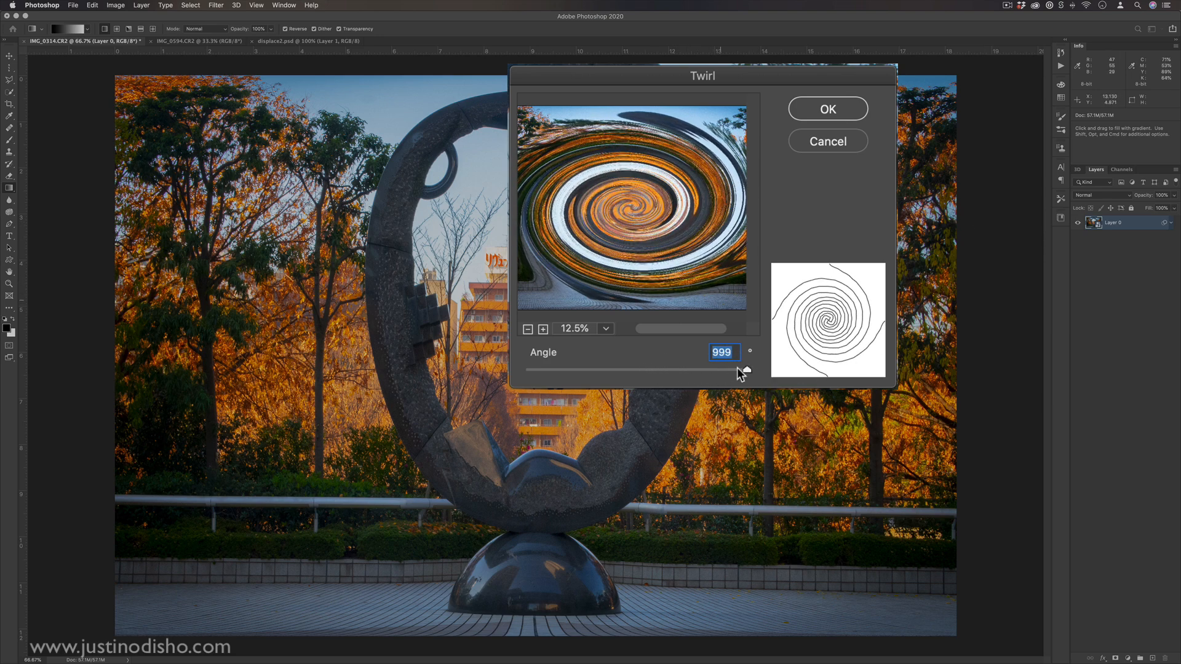
left_click_drag(744, 372, 529, 370)
key("Return")
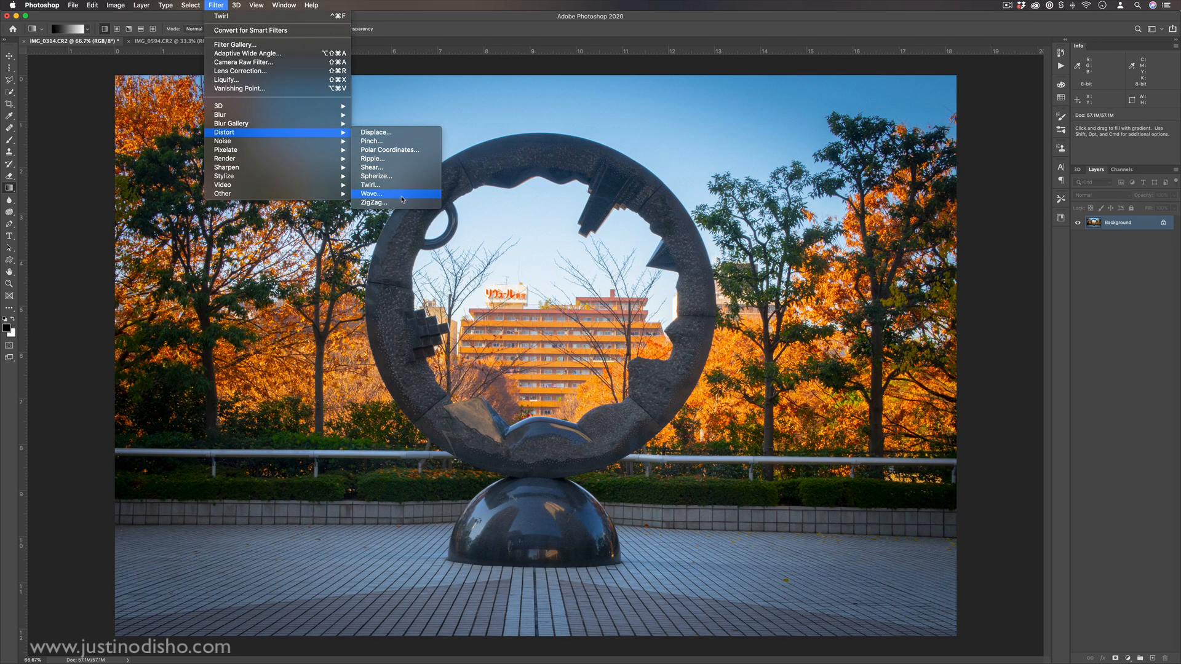
- Open the Wave filter for the Background photo and randomize the wave pattern several times
left_click(402, 198)
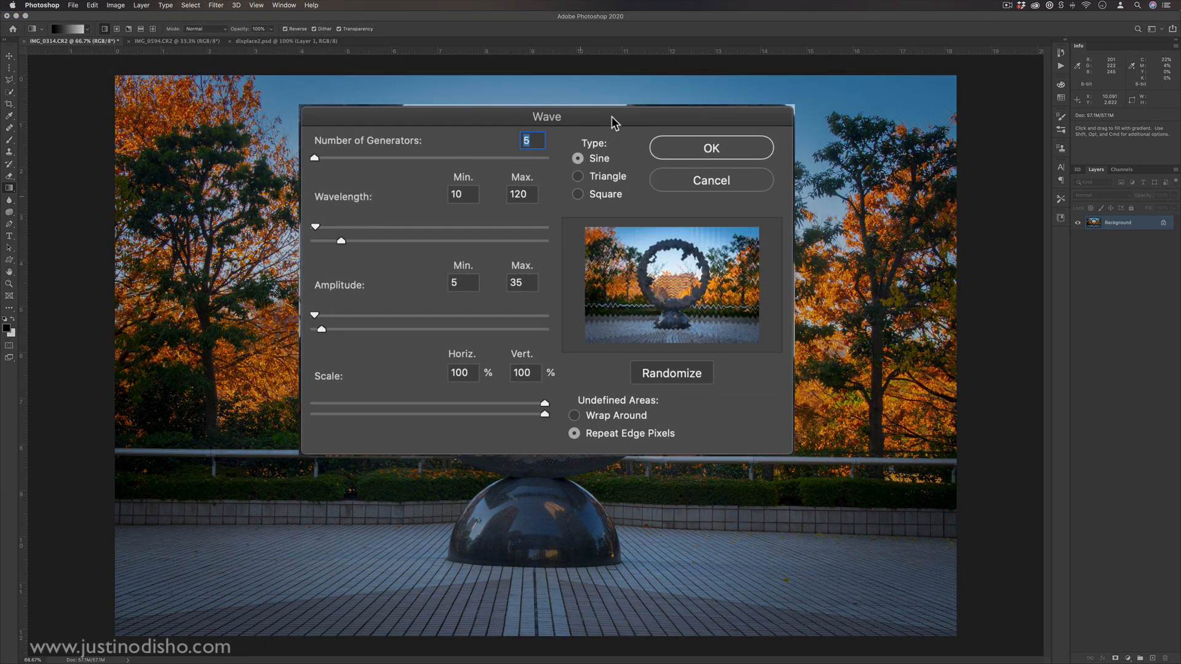
left_click_drag(611, 120, 633, 109)
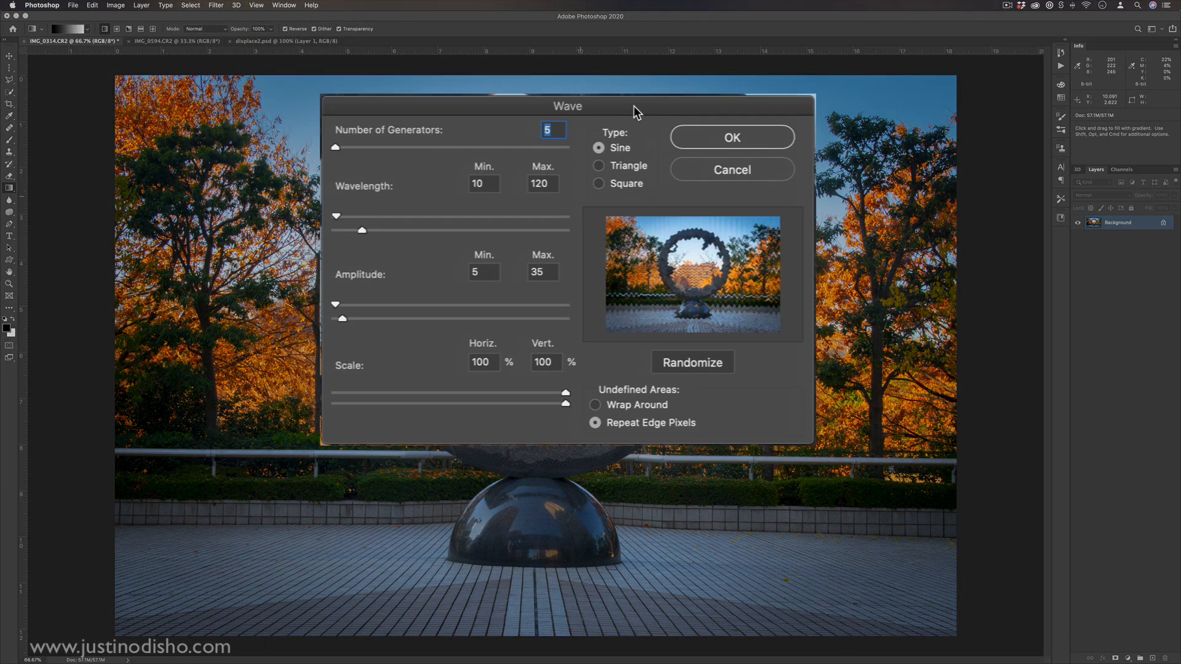
left_click(717, 365)
left_click(719, 365)
left_click(719, 364)
left_click(718, 364)
left_click(713, 364)
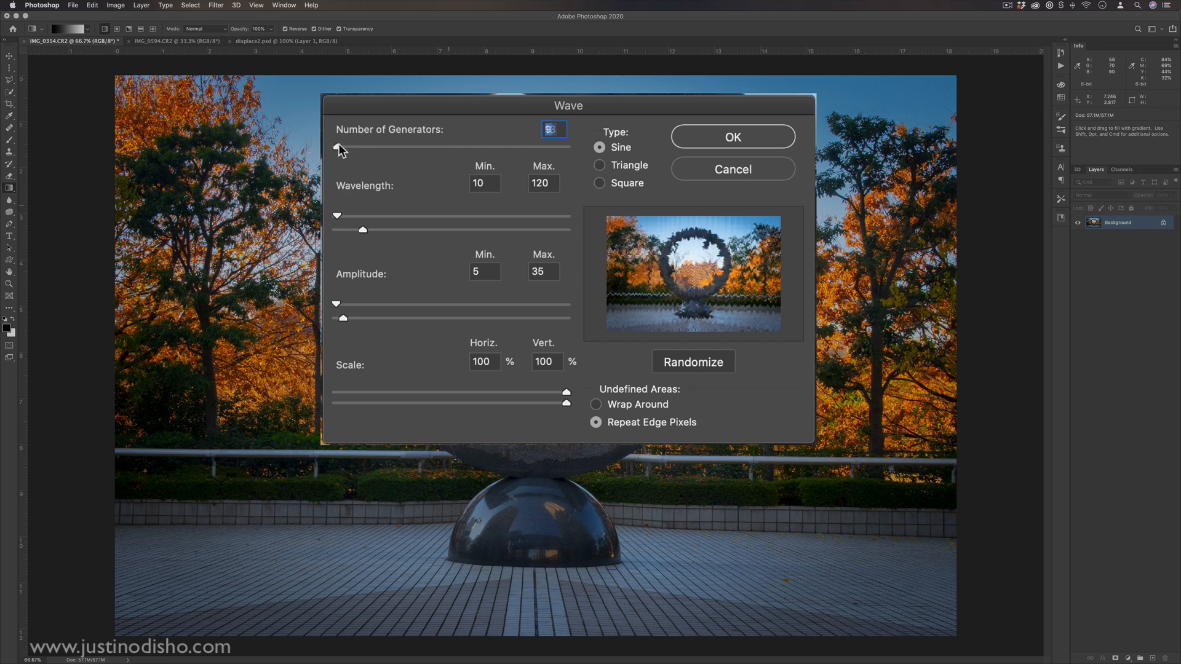
- Set Wave to 20 generators, wavelength 1 to 783 and amplitude 1 to 110, and randomize the pattern twice more
mouse_move(343, 152)
left_mouse_down()
mouse_move(634, 159)
mouse_move(333, 161)
mouse_move(345, 160)
left_mouse_up()
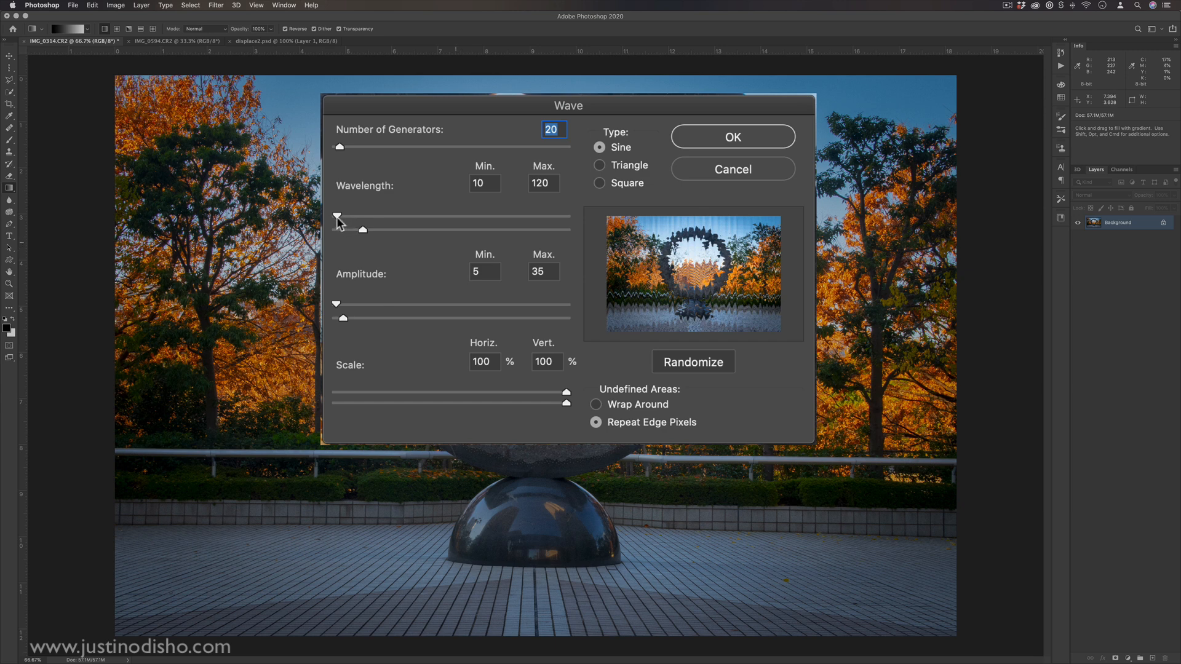
left_click_drag(337, 216, 518, 235)
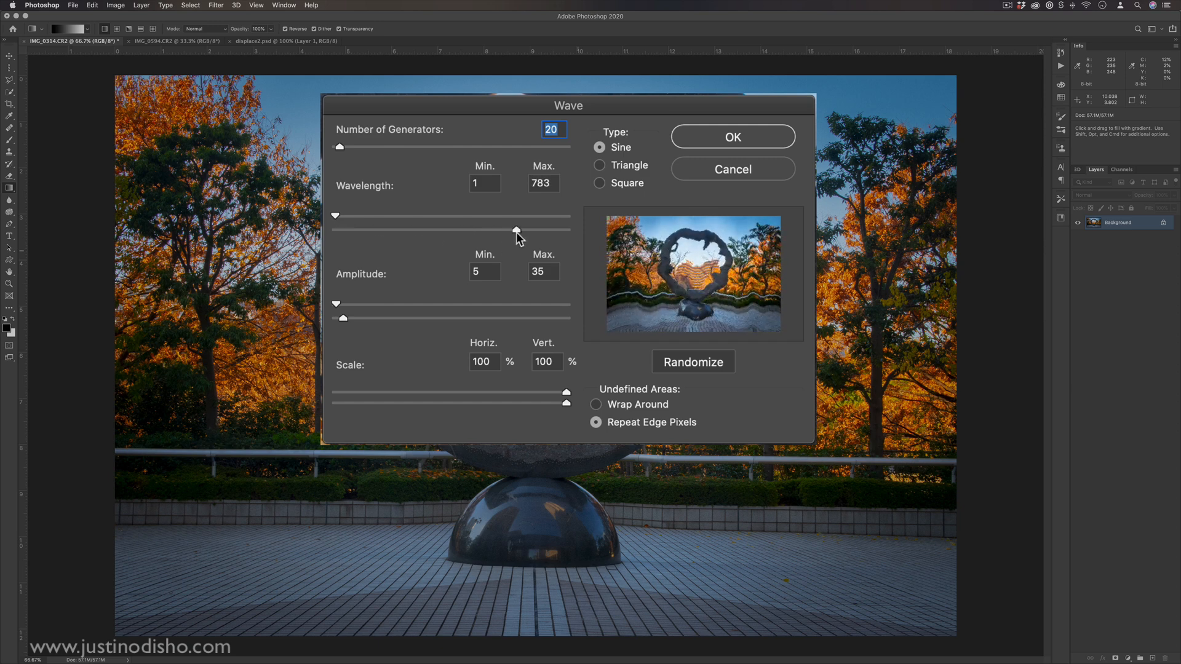
left_click_drag(333, 303, 359, 320)
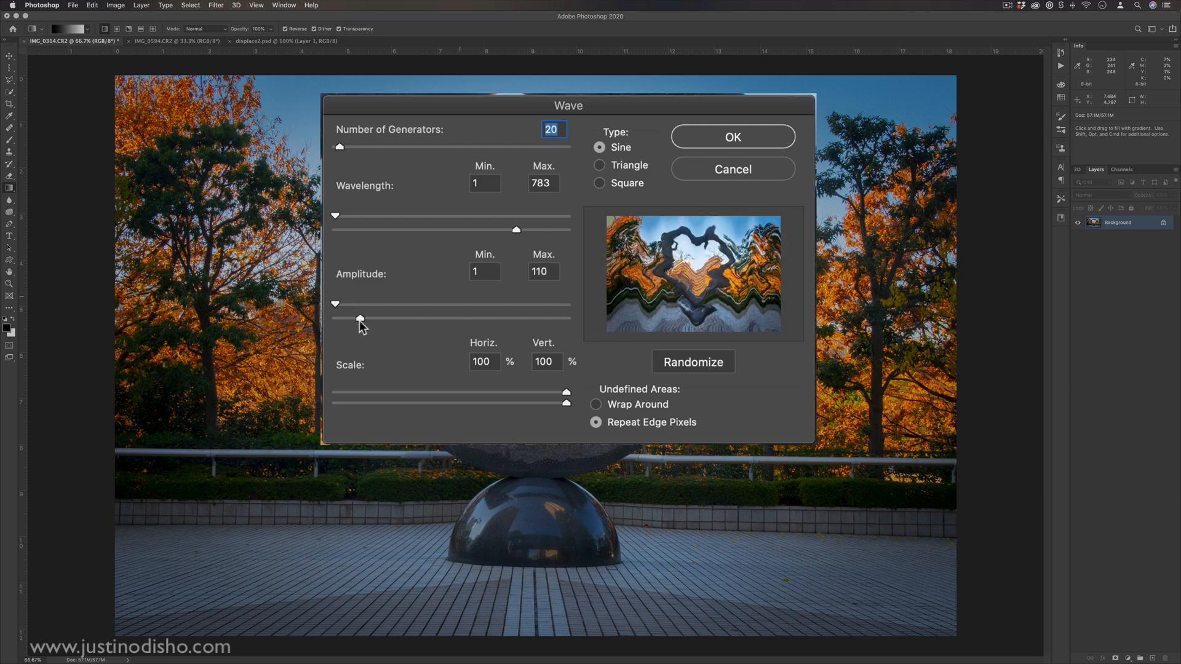
left_click(711, 367)
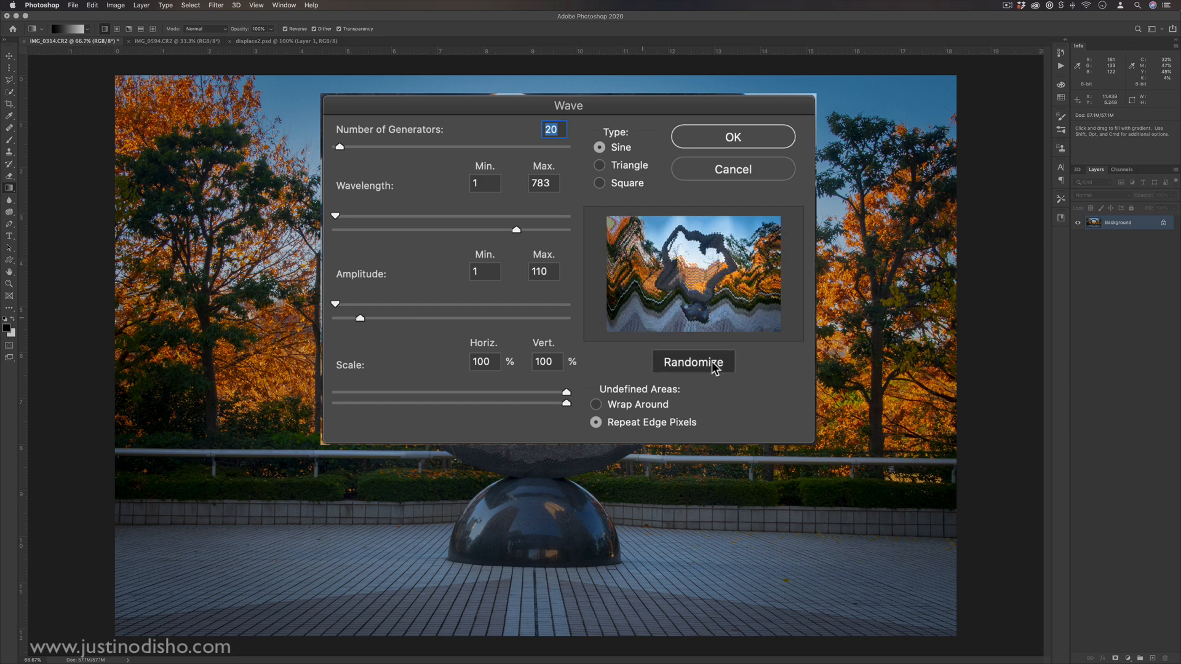
left_click(714, 367)
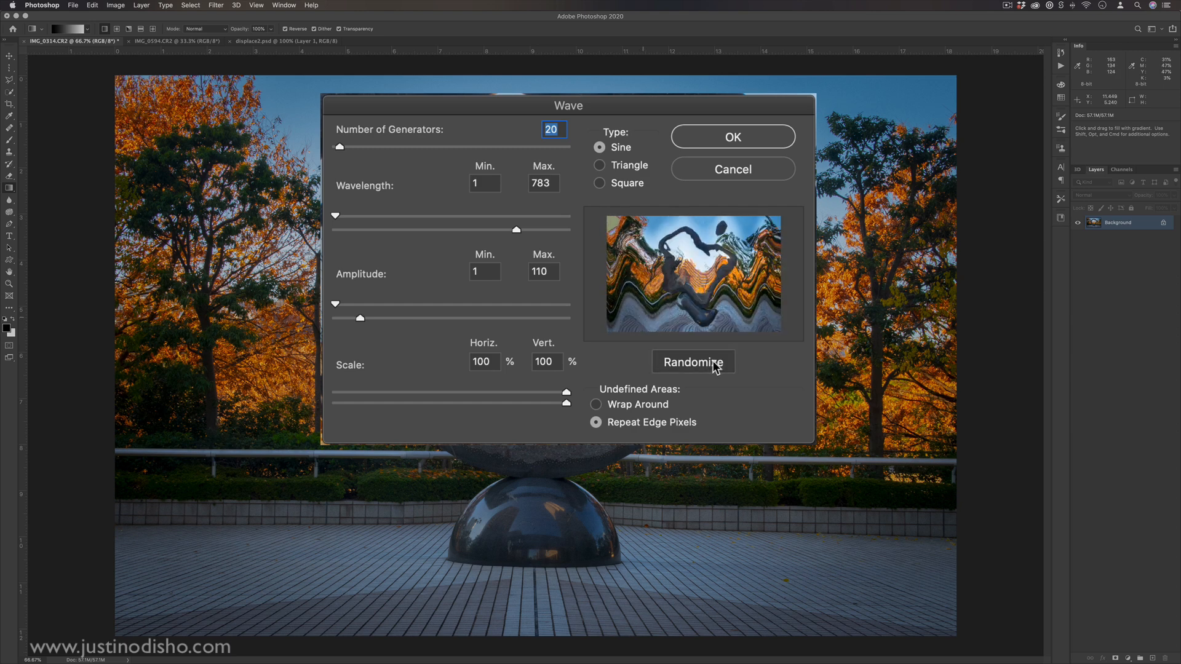
- Reduce the Wave scale to 51% horizontally and 35% vertically
mouse_move(566, 391)
left_mouse_down()
mouse_move(333, 405)
mouse_move(569, 410)
mouse_move(397, 416)
mouse_move(373, 409)
mouse_move(578, 399)
left_mouse_up()
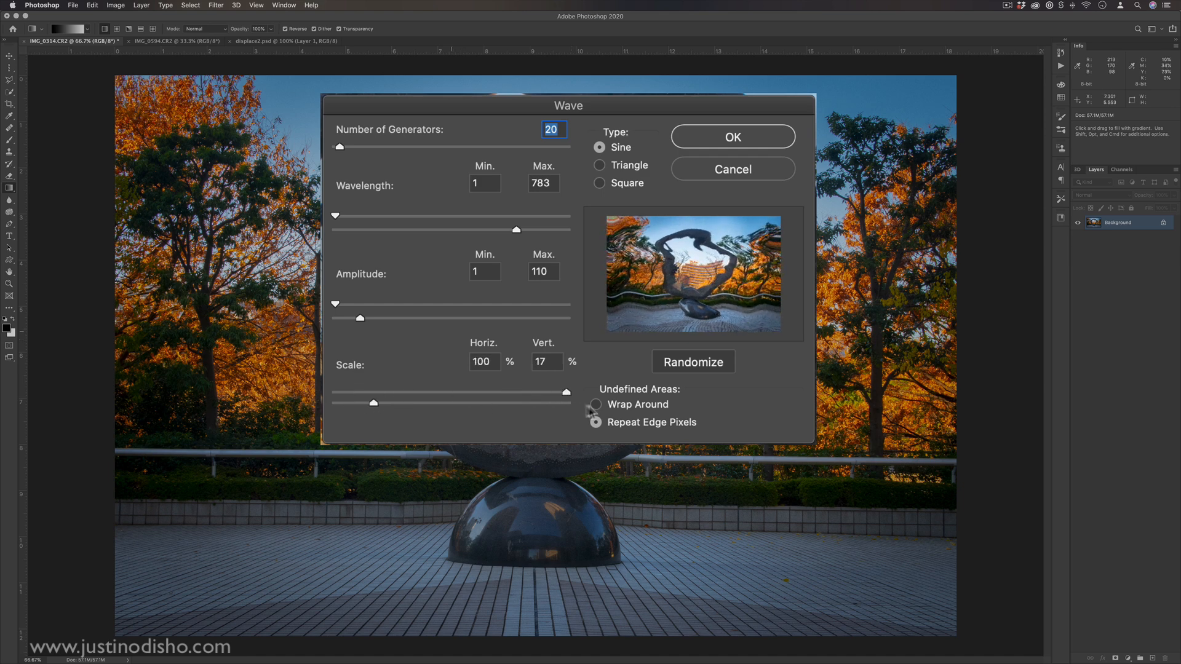
left_click_drag(374, 404, 414, 404)
left_click_drag(567, 392, 453, 398)
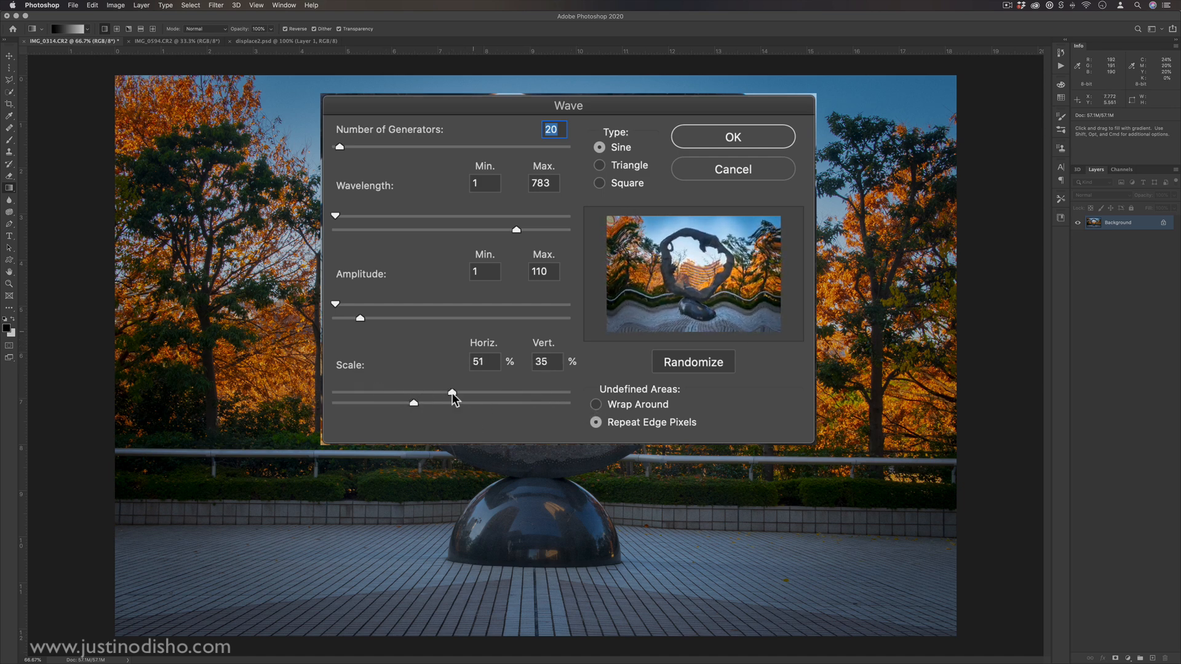
- Compare Wrap Around and the Triangle and Square wave types, and apply Wave with Repeat Edge Pixels and the Sine type
left_click(624, 408)
left_click(598, 422)
left_click(629, 406)
left_click(628, 422)
left_click(630, 165)
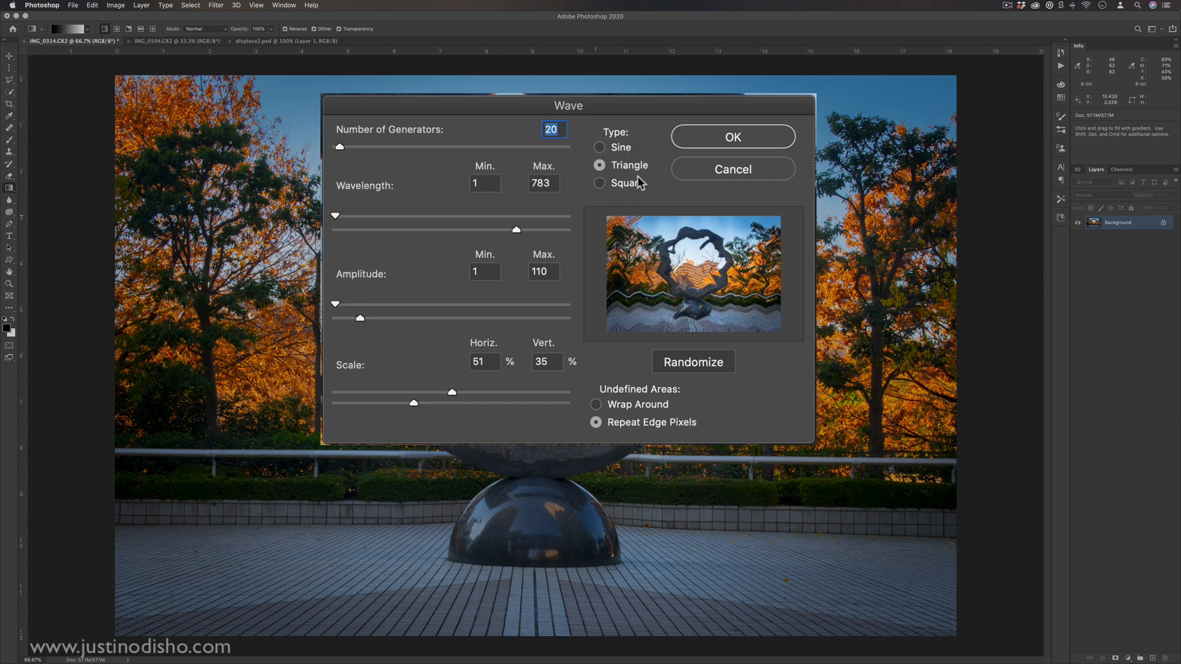
left_click(628, 184)
left_click(627, 150)
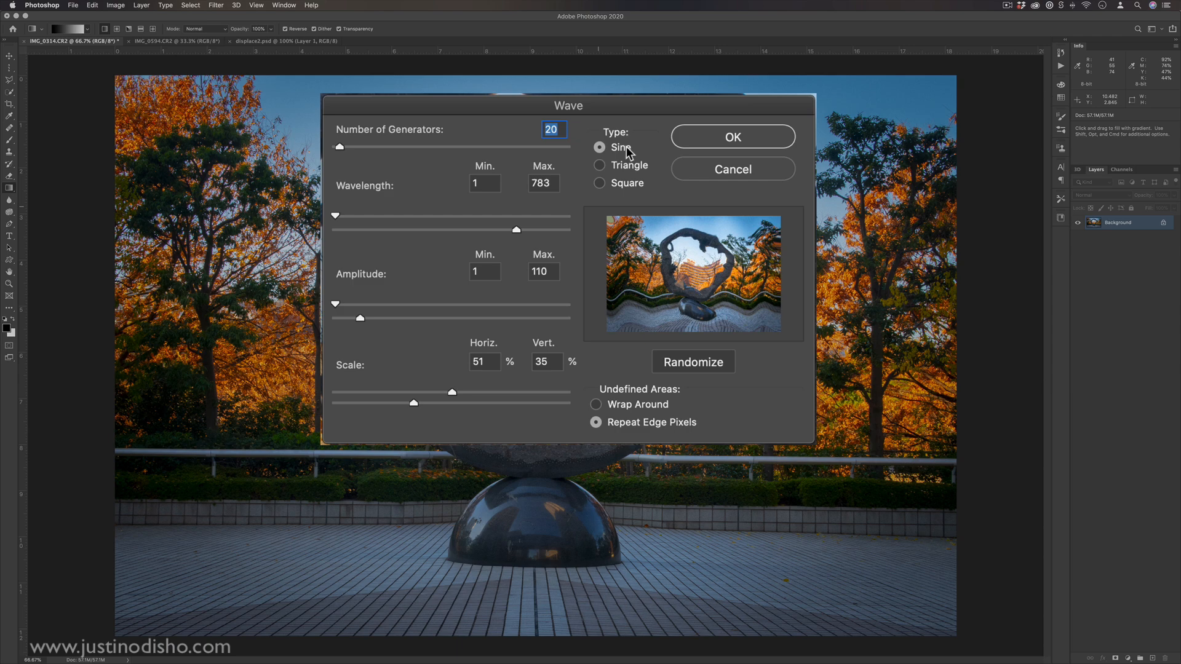
key("Return")
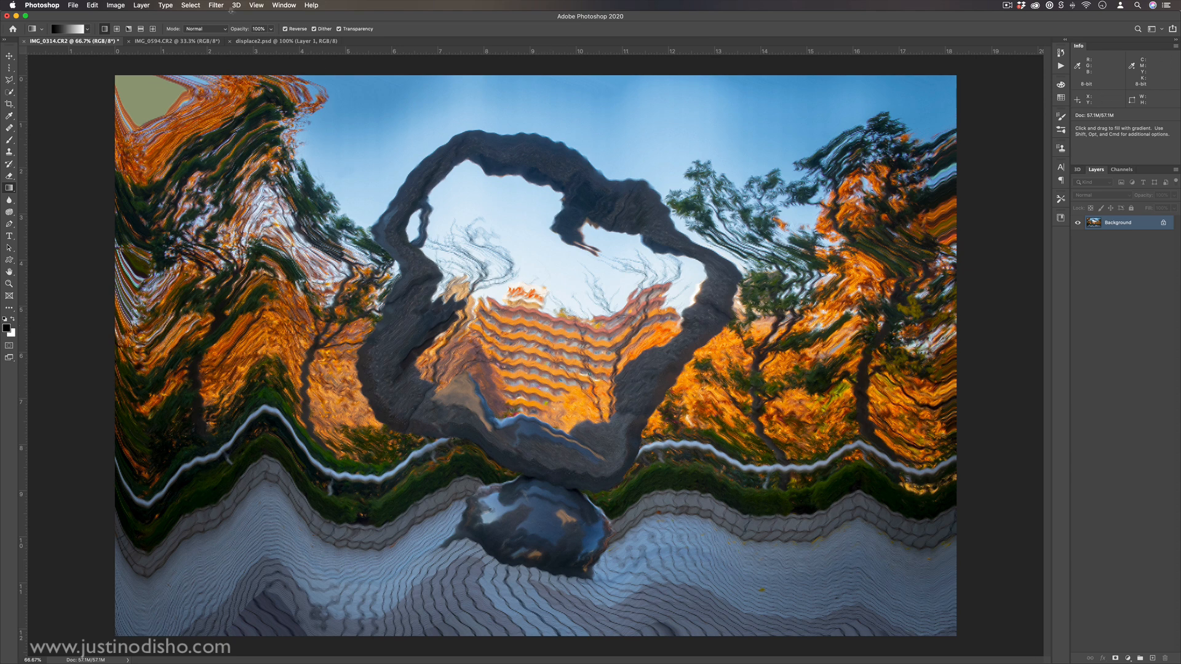
- Open the ZigZag filter for the photo, zoom its preview out to 25%, and set 3 ridges and an amount of 100
left_click(216, 4)
mouse_move(292, 134)
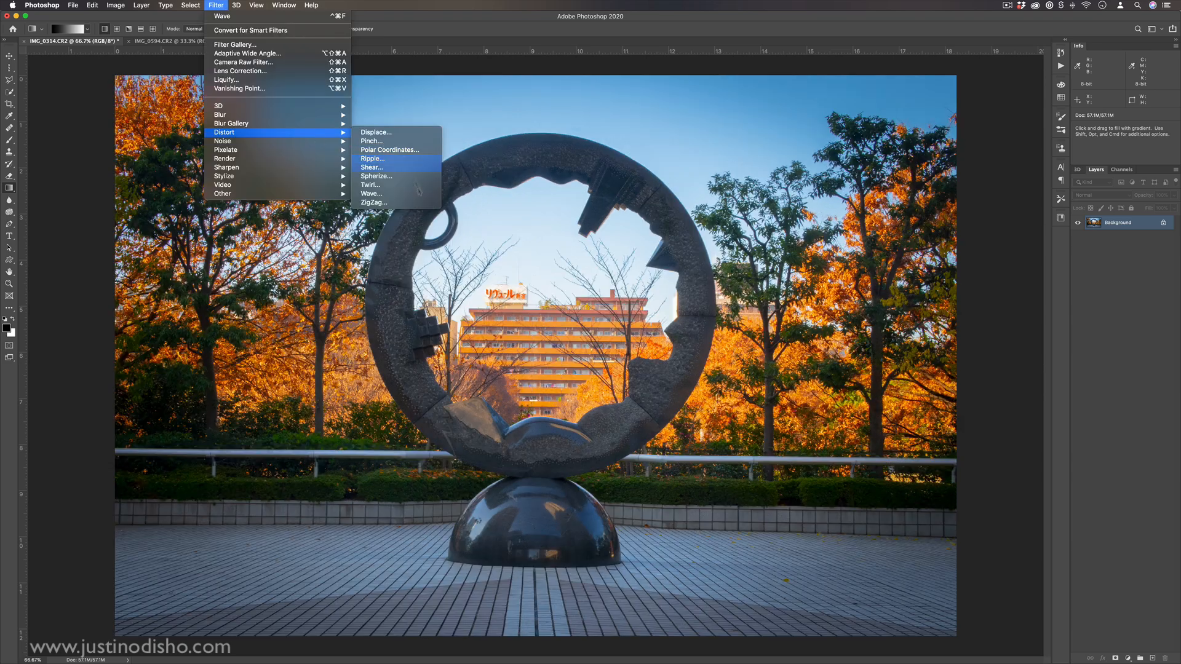
left_click(374, 202)
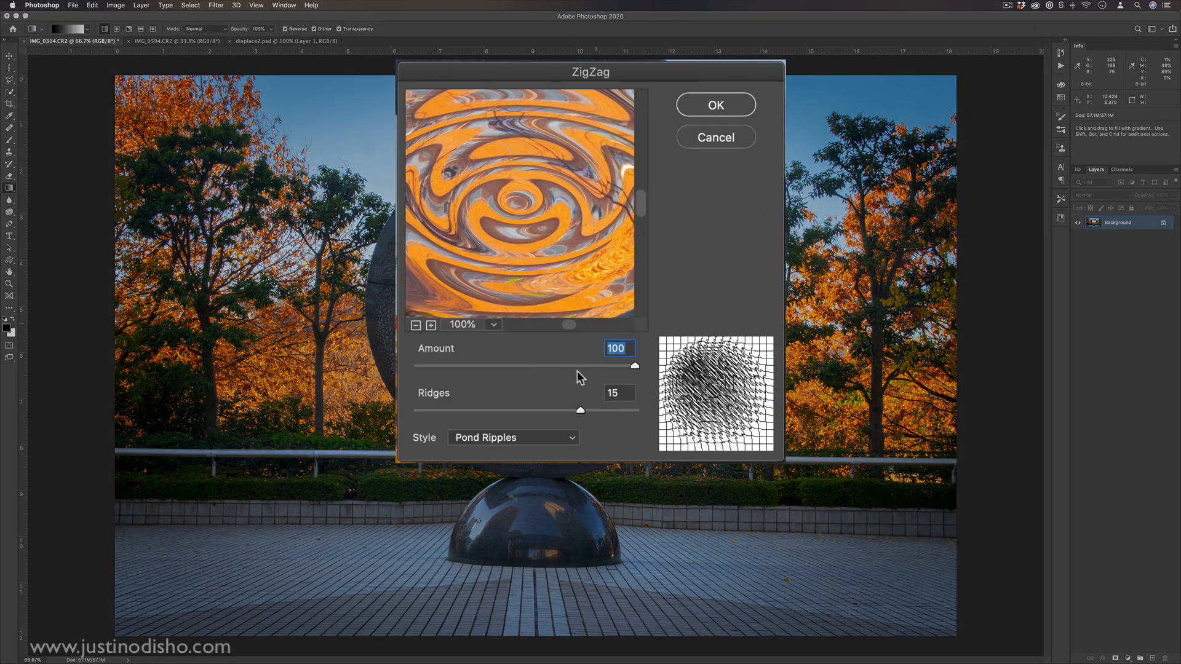
left_click_drag(580, 368, 462, 380)
left_click(416, 325)
left_click(416, 325)
left_click(416, 325)
left_click_drag(541, 411, 448, 411)
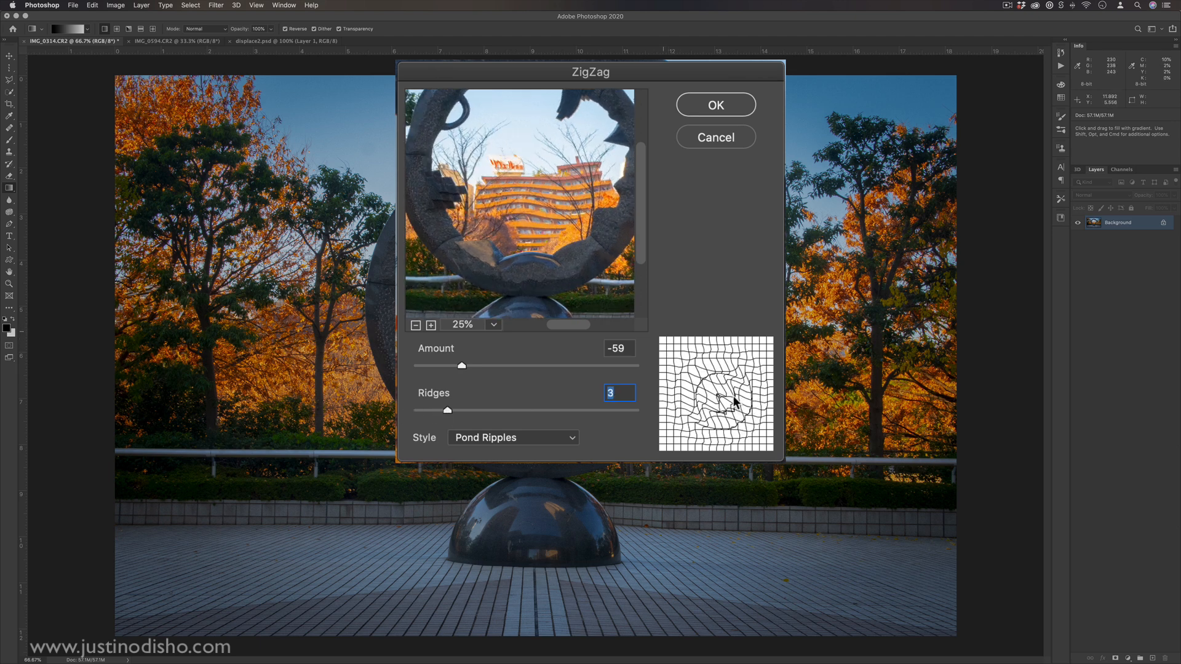
left_click_drag(461, 365, 636, 367)
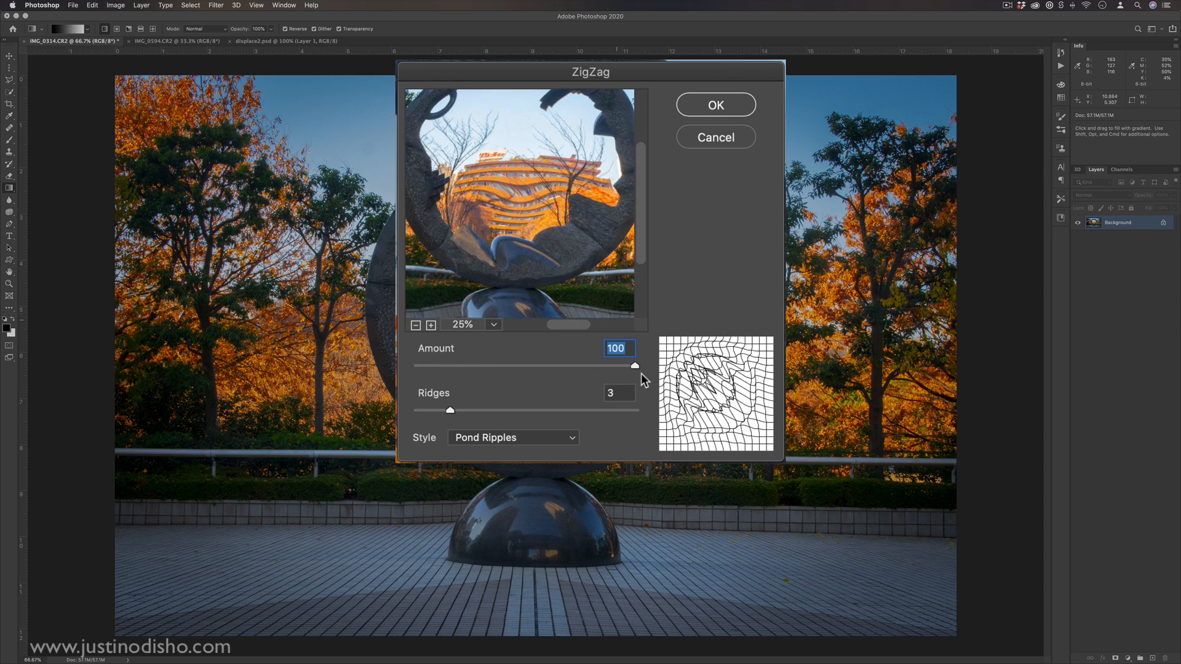
- Try the Out From Center style, apply ZigZag with the Around Center style, and undo it
left_click(519, 438)
left_click(585, 344)
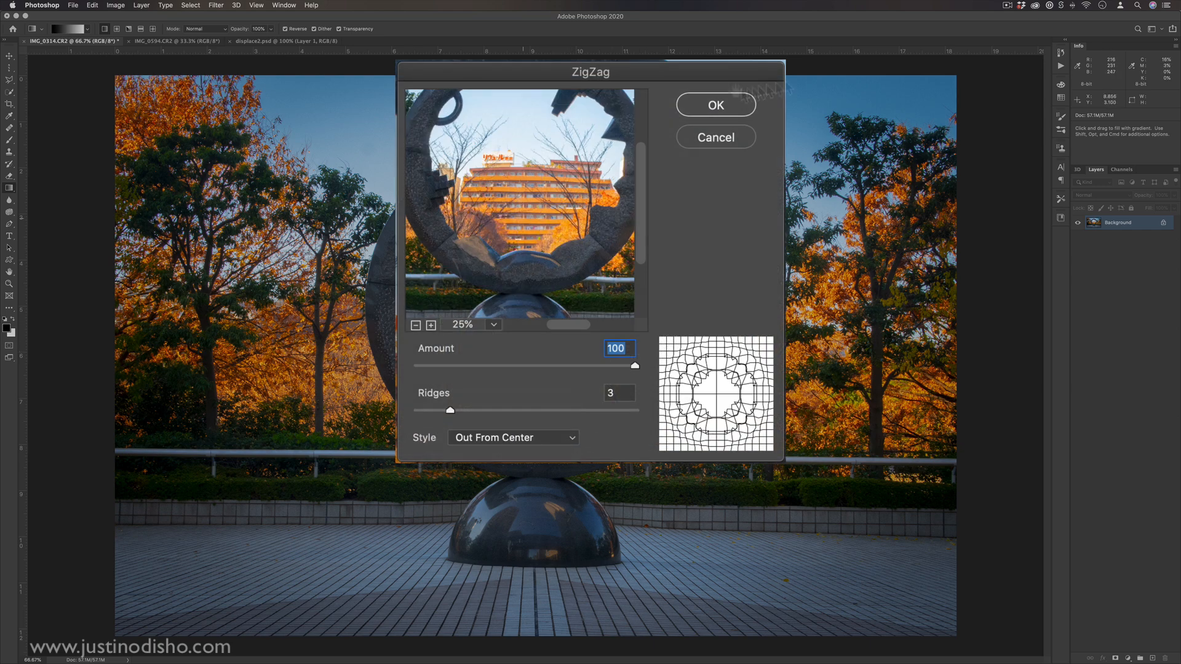
left_click(585, 351)
left_click(585, 338)
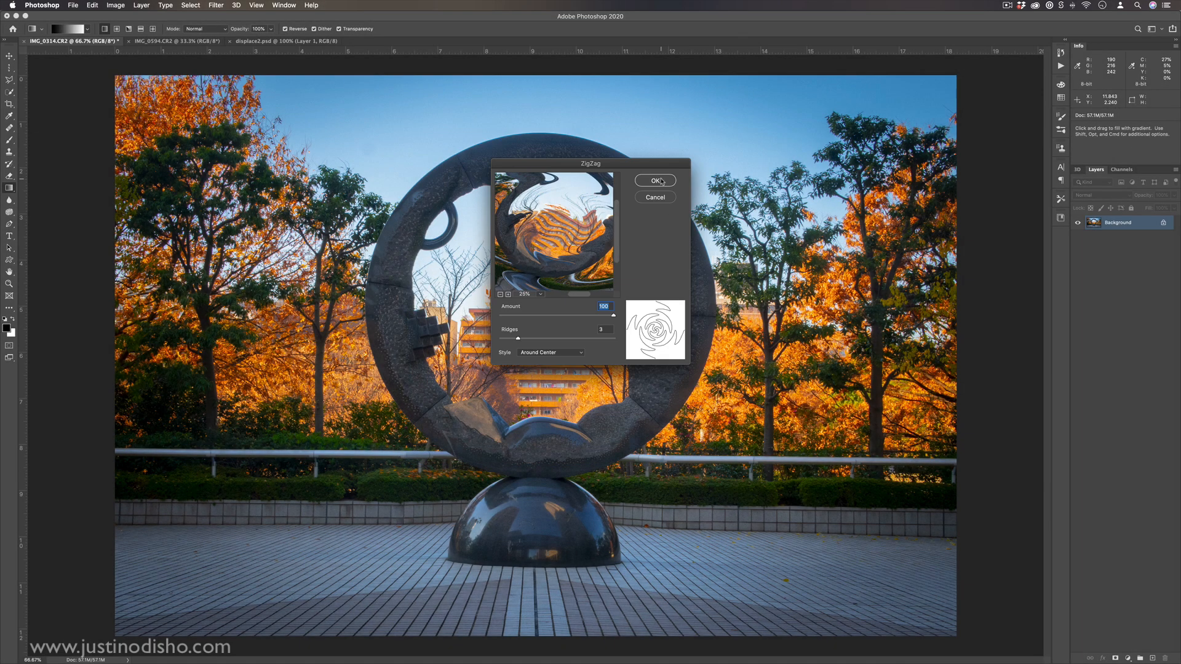
left_click(656, 180)
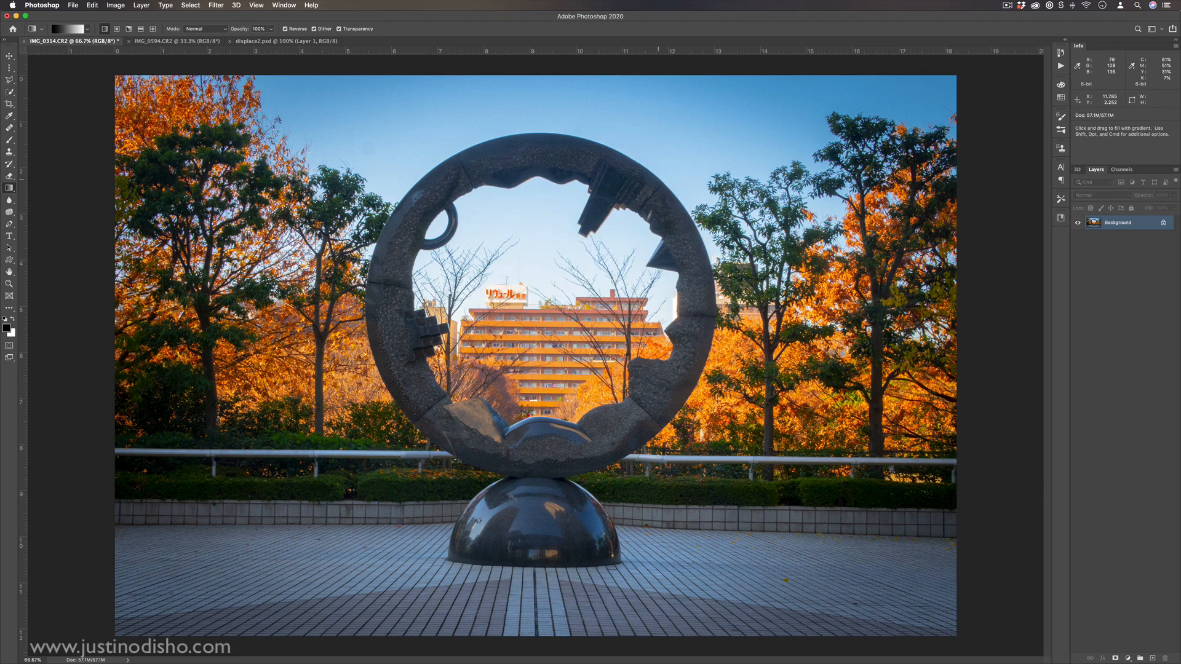
key("super+z")
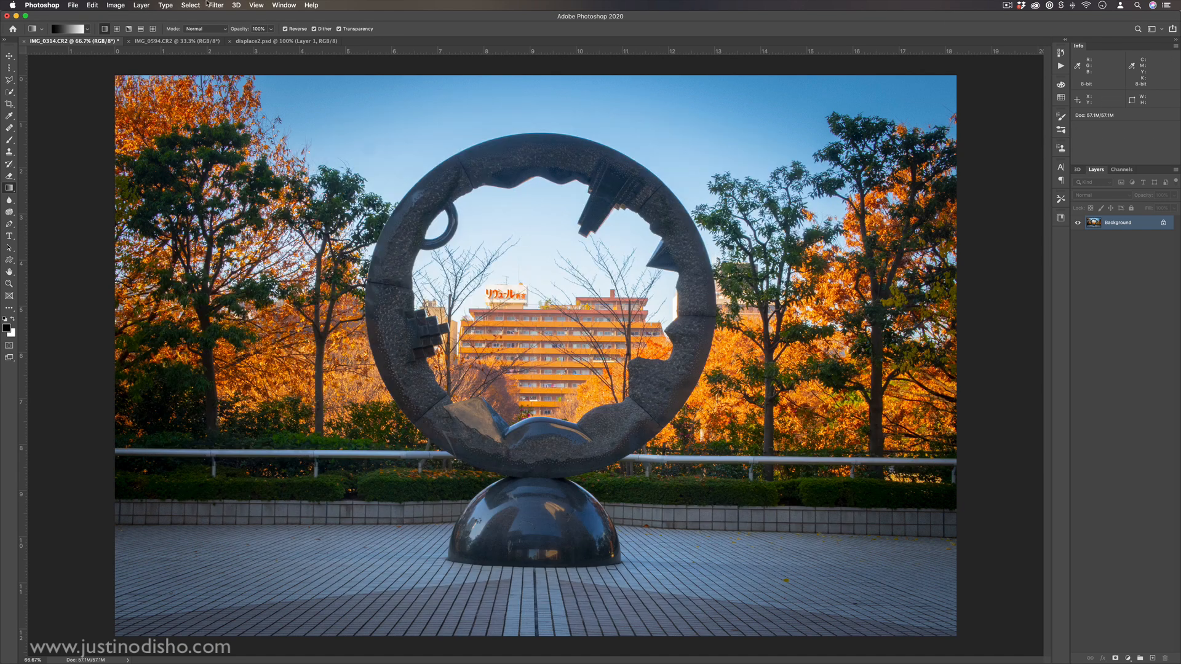
- Apply the ZigZag filter to the photo with the Pond Ripples style
left_click(216, 5)
mouse_move(259, 132)
left_click(391, 203)
left_click(550, 354)
left_click(548, 367)
left_click(655, 180)
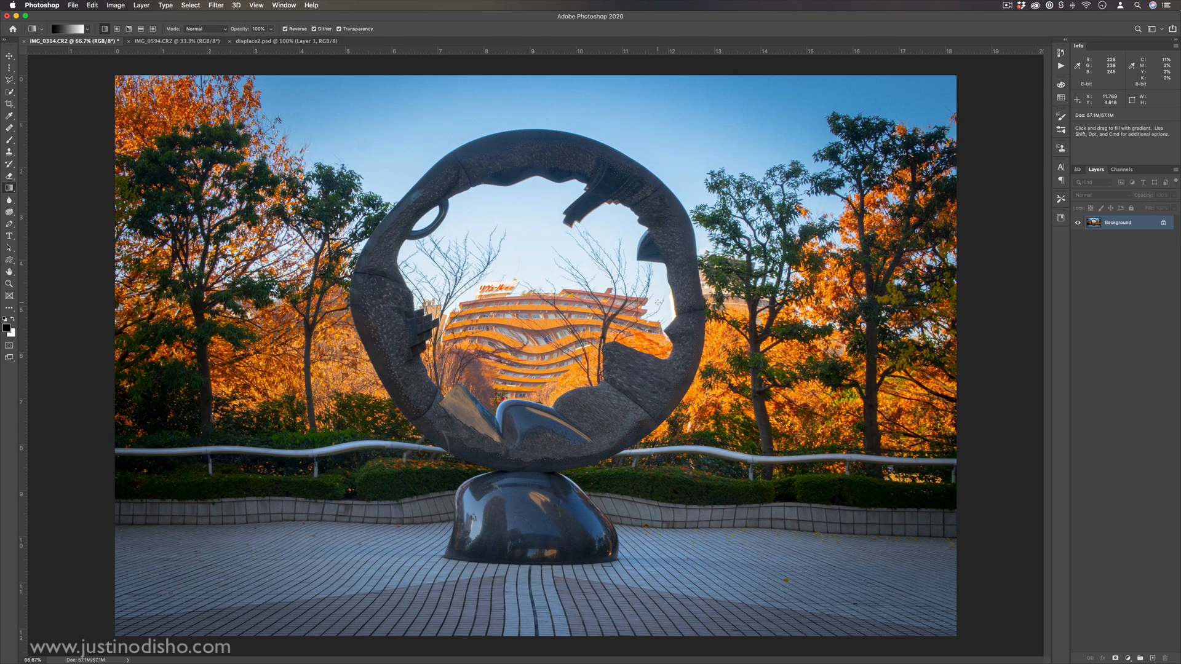
- Bring up the list of Noise filters for the photo
left_click(215, 4)
left_click(217, 5)
mouse_move(248, 132)
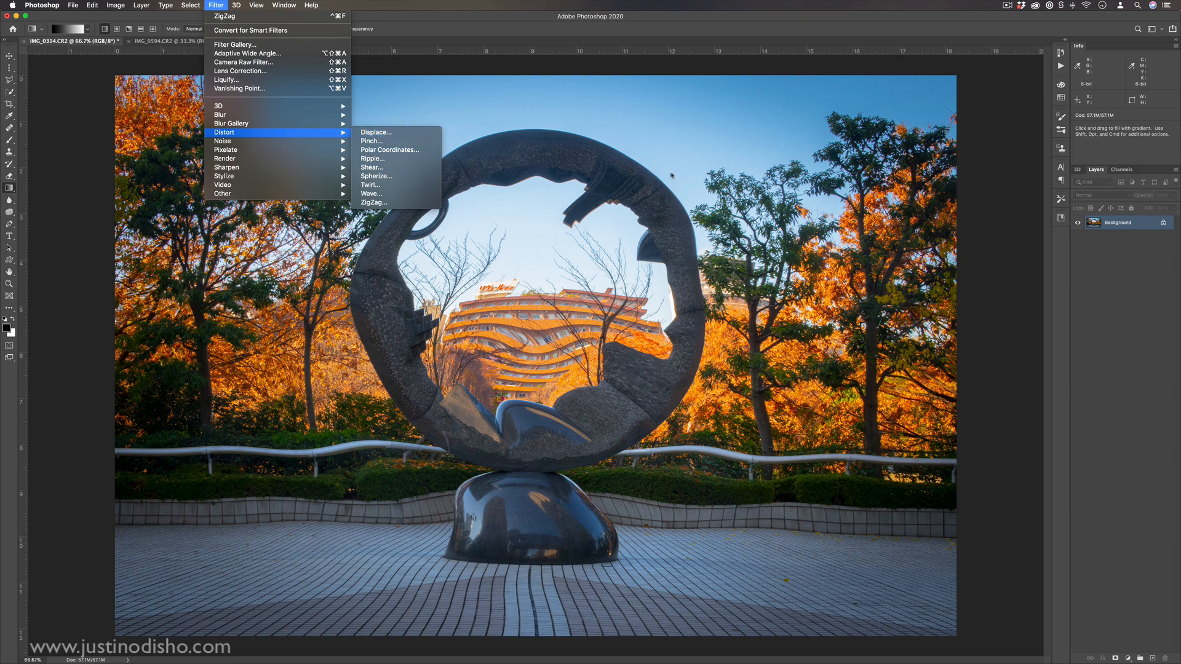
mouse_move(288, 148)
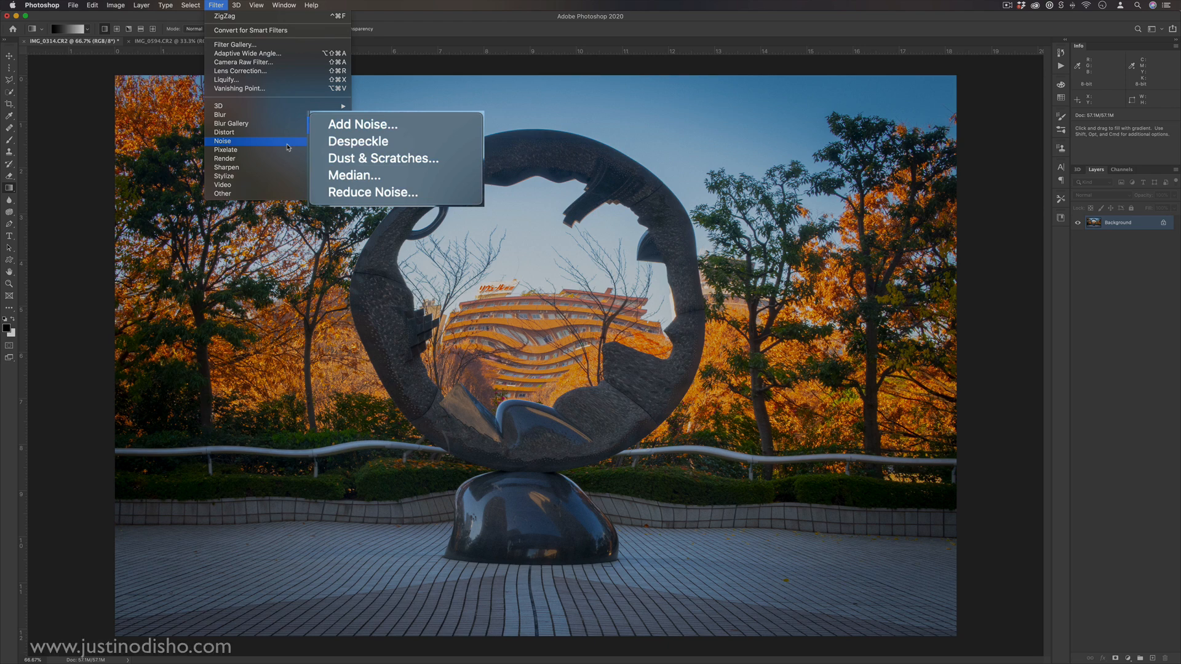